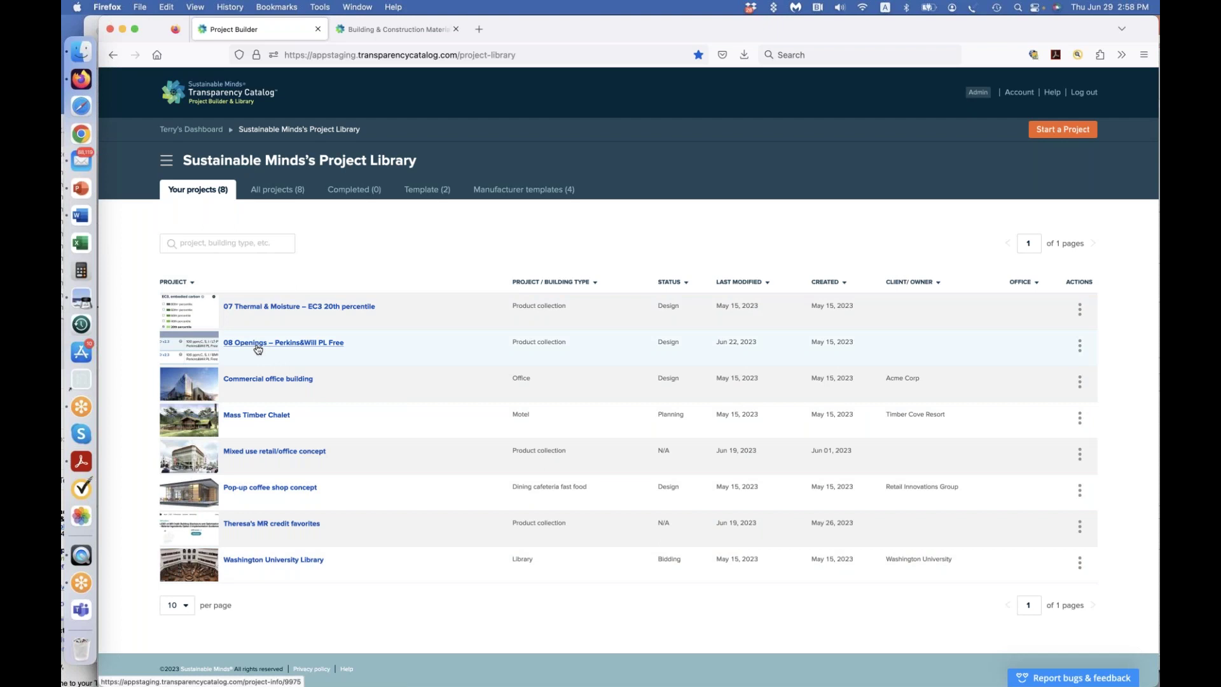
- Review the 08 Openings – Perkins&Will PL Free project's information, products and EC3 export page, and return to the Project Library
left_click(257, 348)
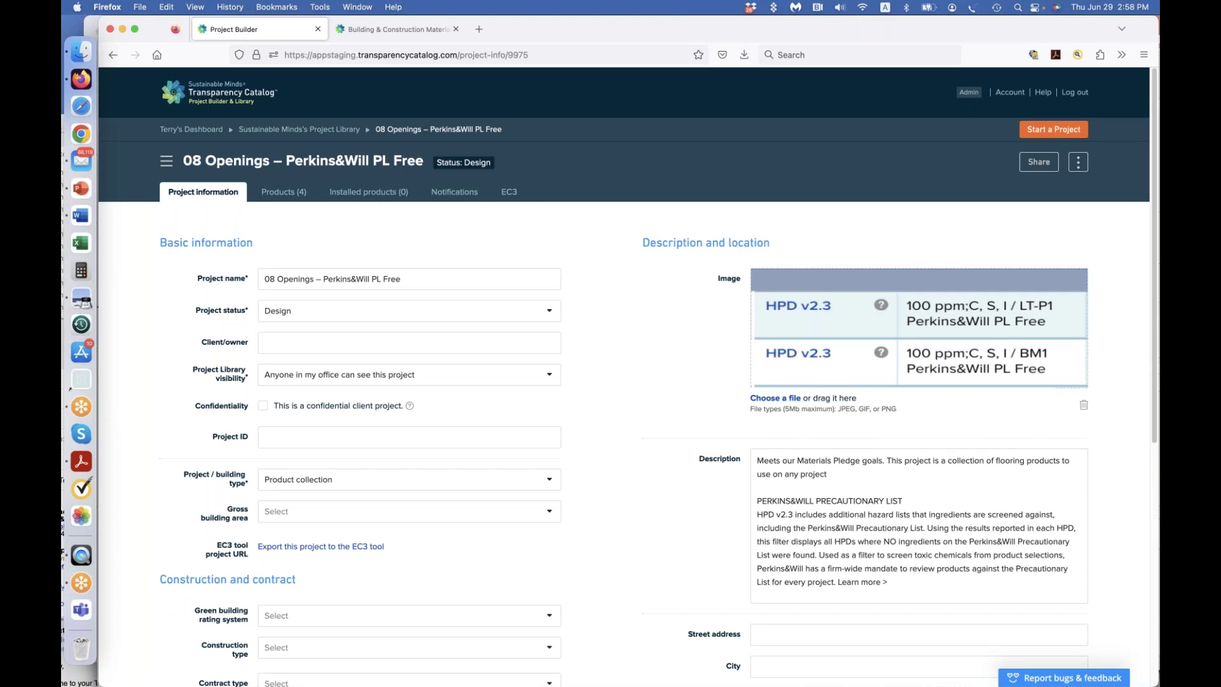
scroll(628, 377, "down", 3)
scroll(628, 376, "up", 3)
left_click(286, 193)
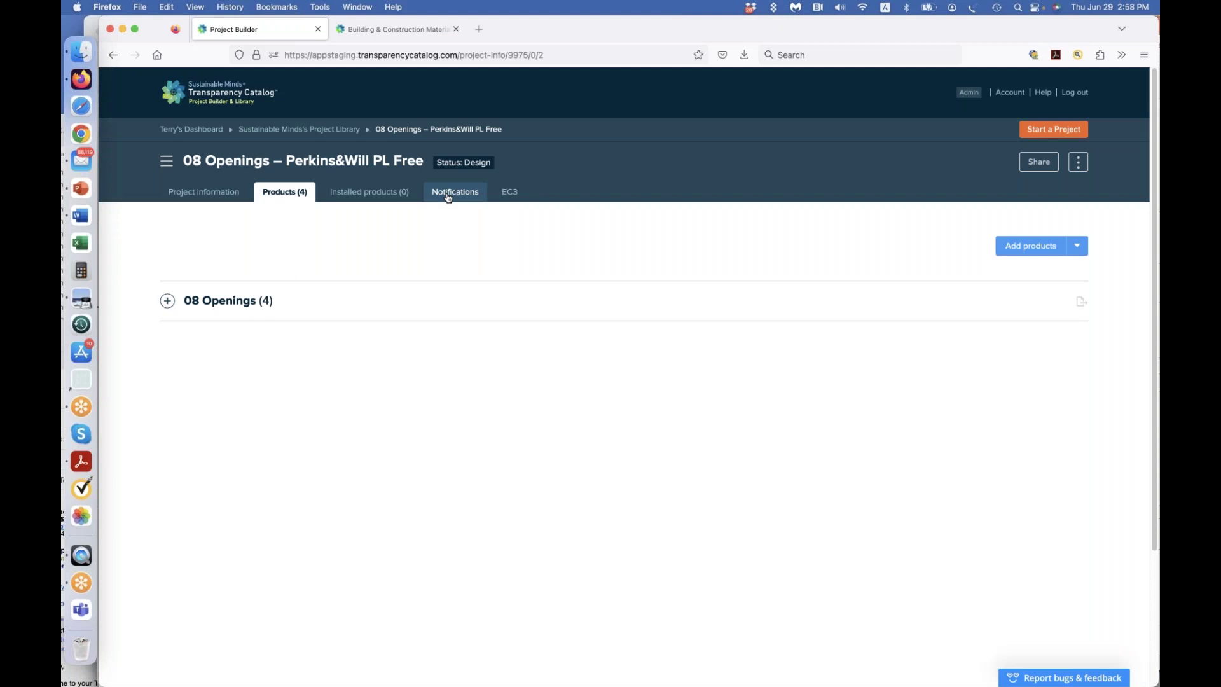
left_click(510, 194)
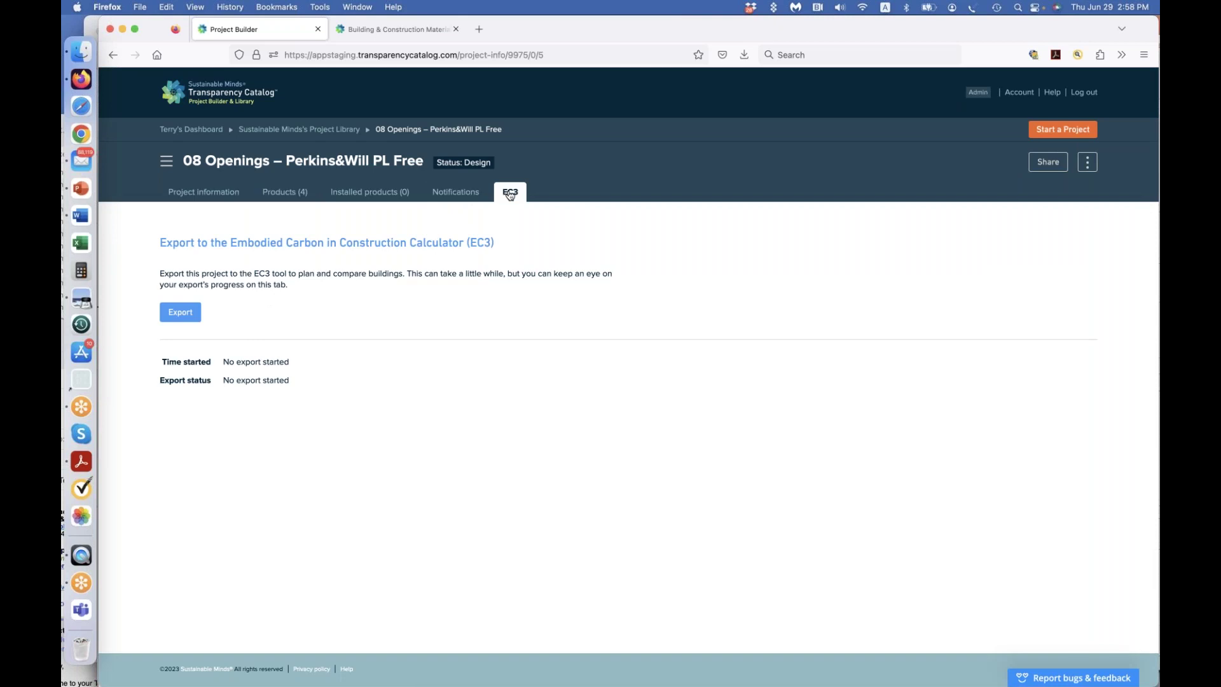
left_click(284, 193)
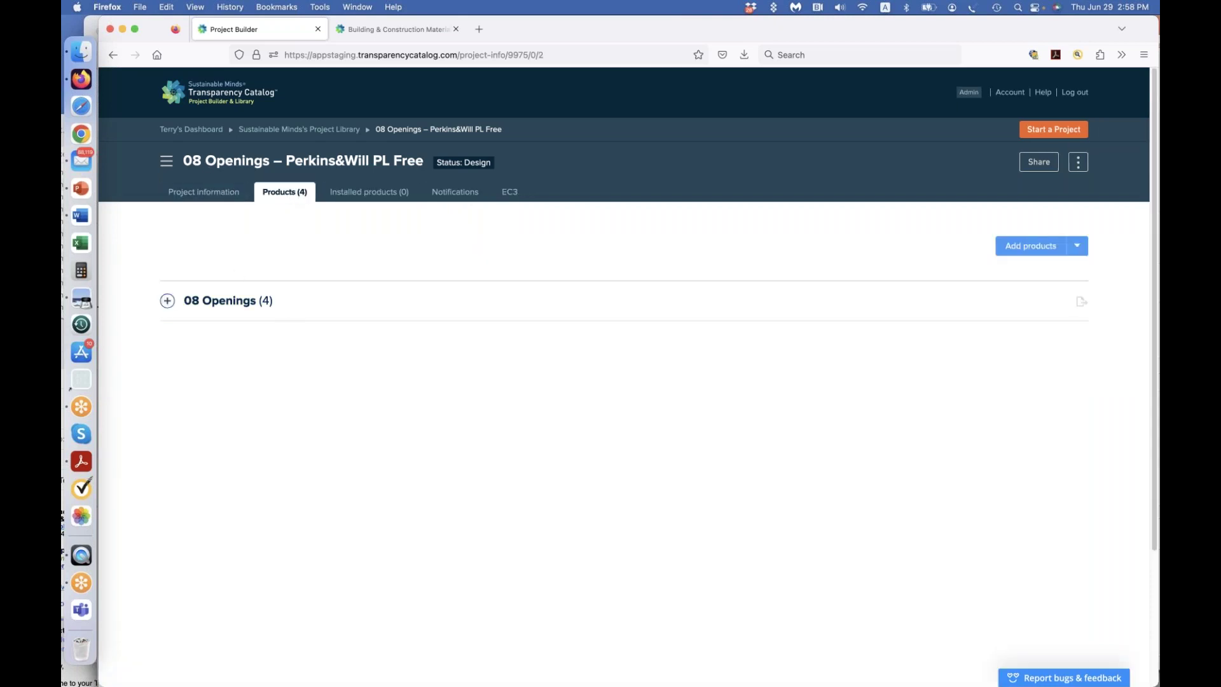
left_click(113, 56)
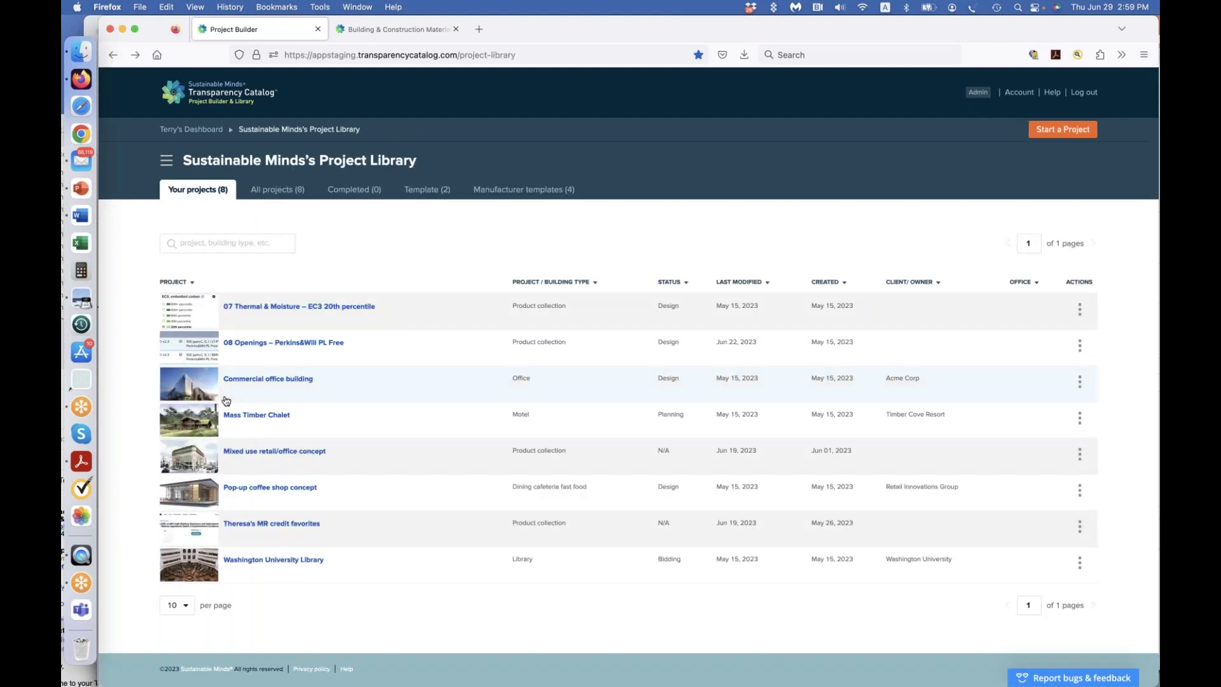
- Open the Commercial office building project's product list and start a catalog search for products to add
left_click(265, 379)
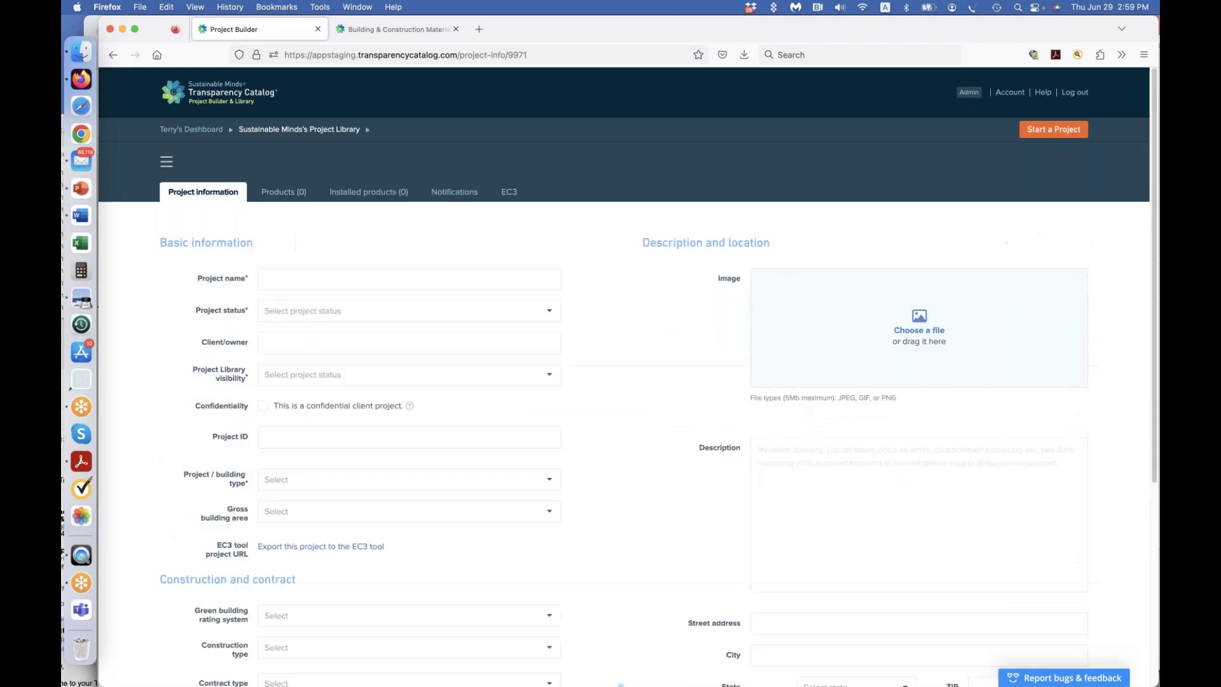
left_click(308, 195)
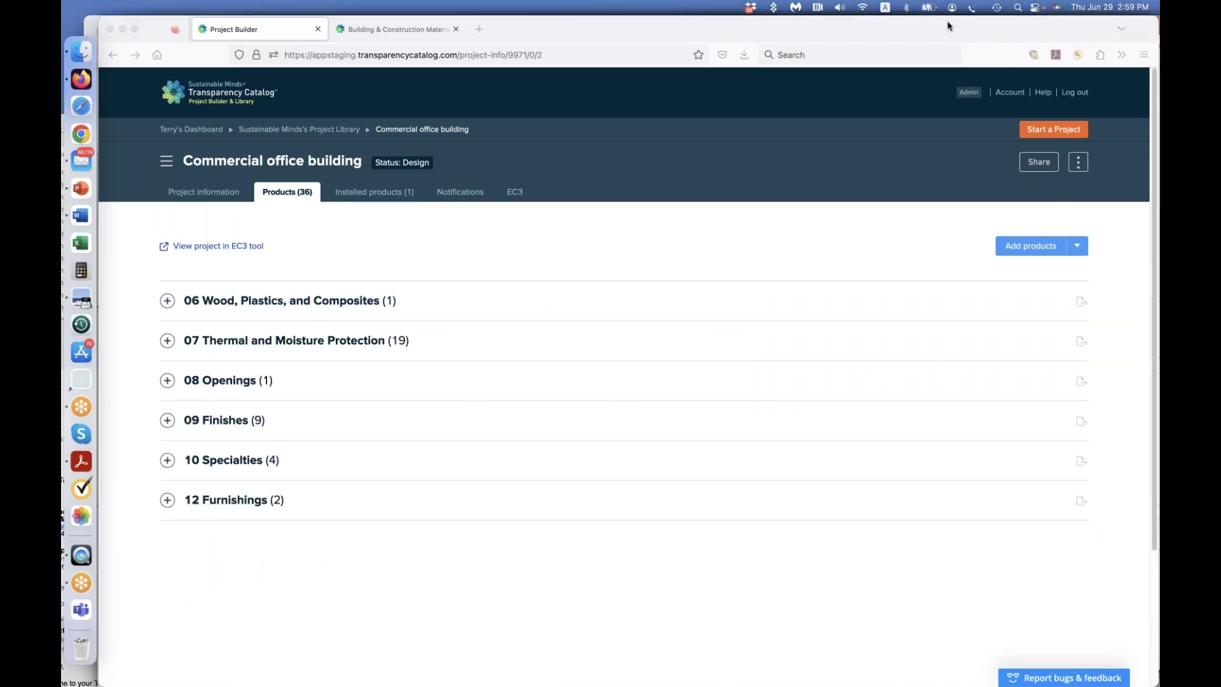
left_click(1078, 247)
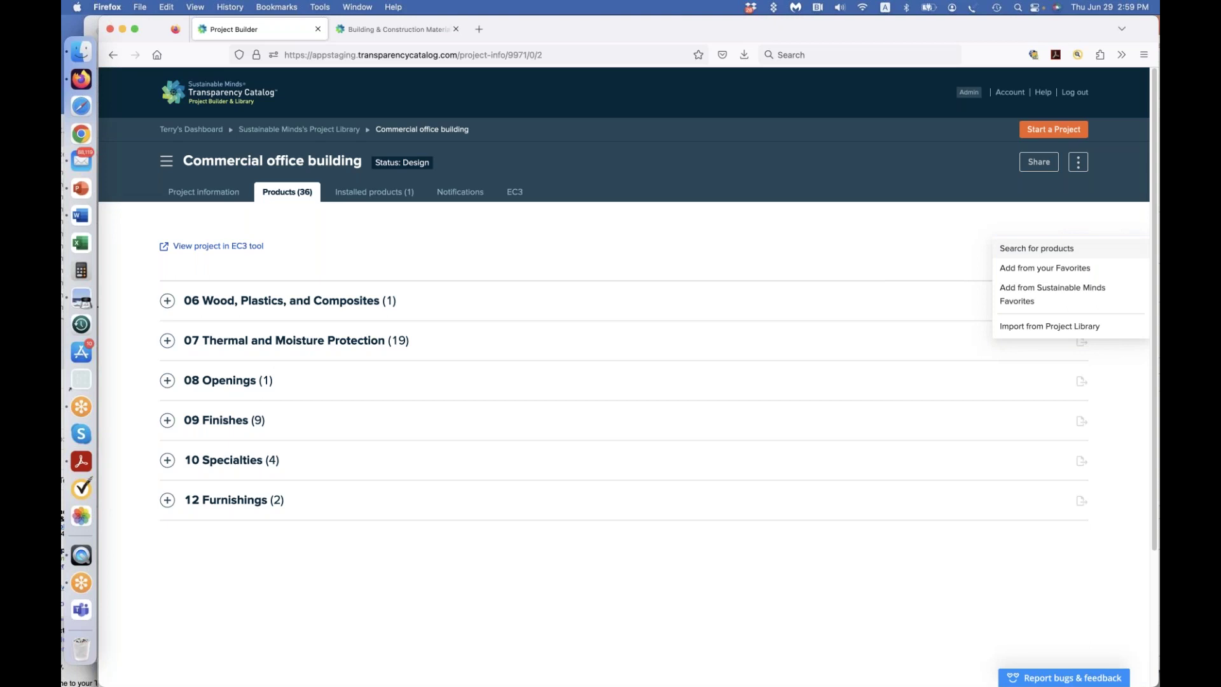
left_click(1037, 248)
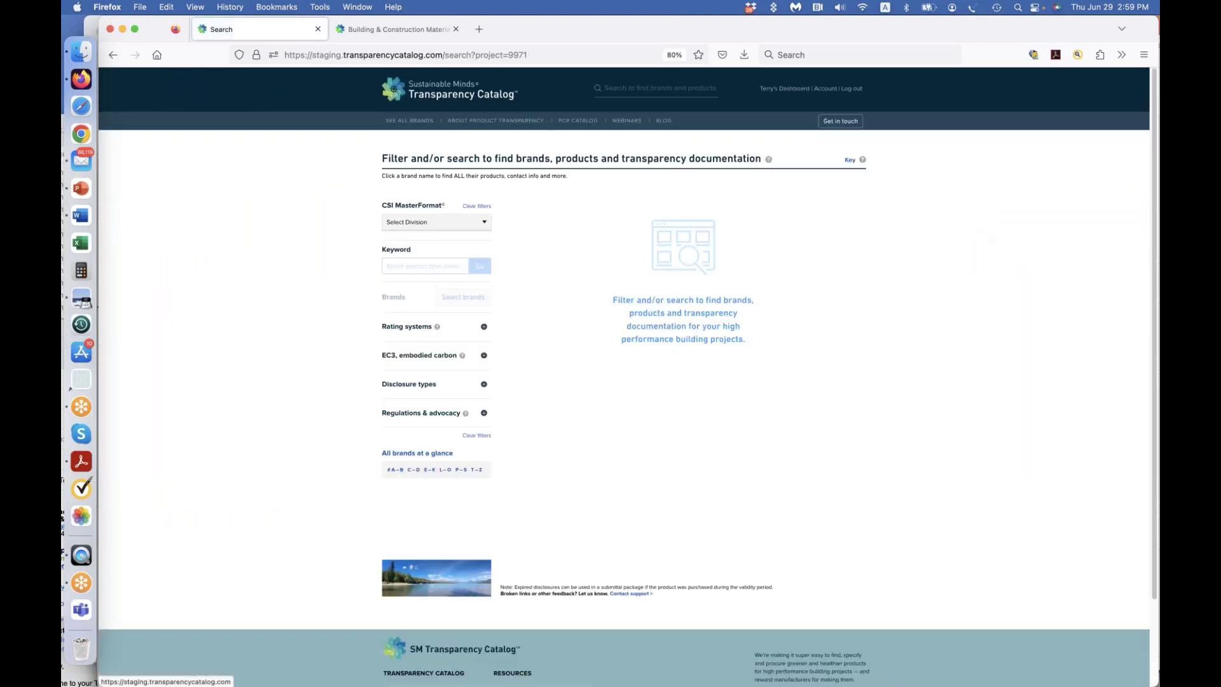
- Filter the catalog to CSI division 12 Furnishings and Perkins&Will Precautionary List Free products
left_click(457, 228)
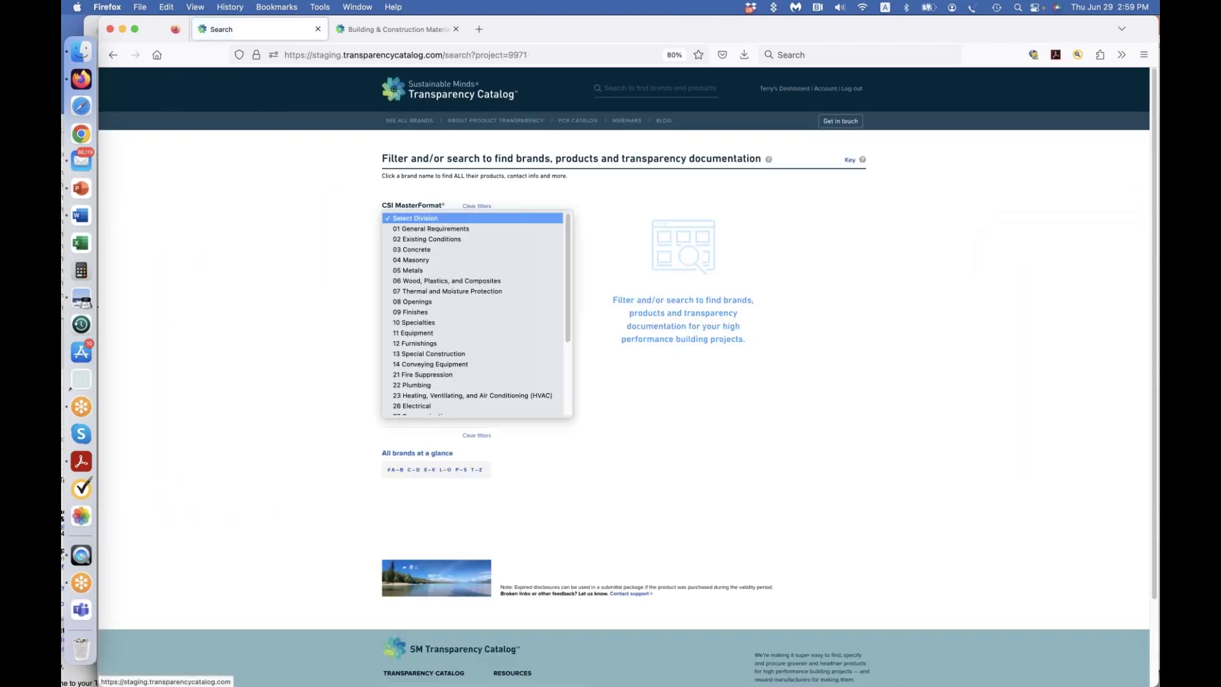
left_click(436, 344)
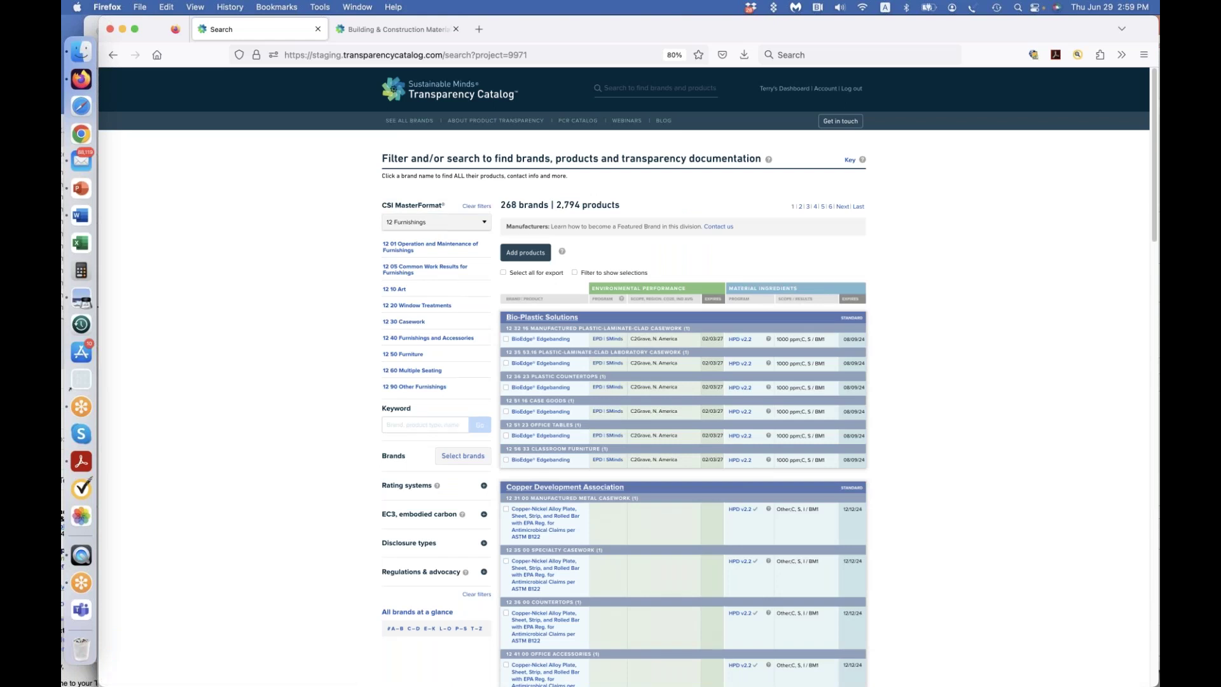
left_click(484, 575)
left_click(385, 597)
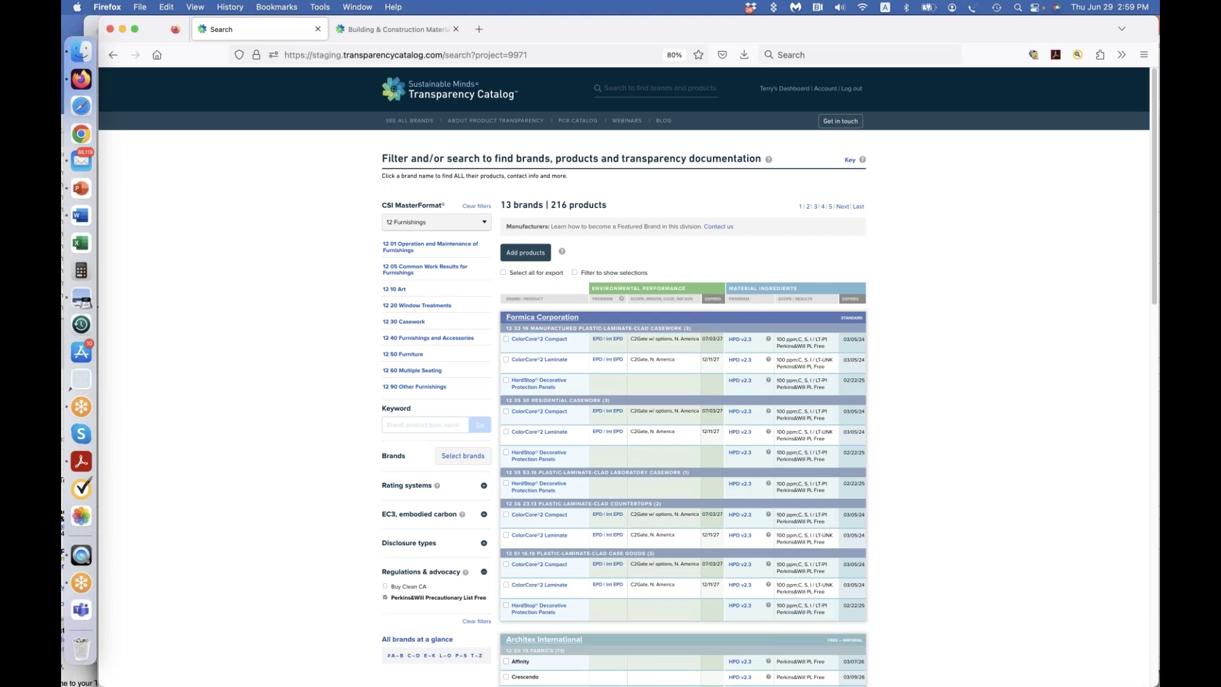
- Browse the 12 20 Window Treatments section, and narrow the results to 12 30 Casework only
left_click(438, 306)
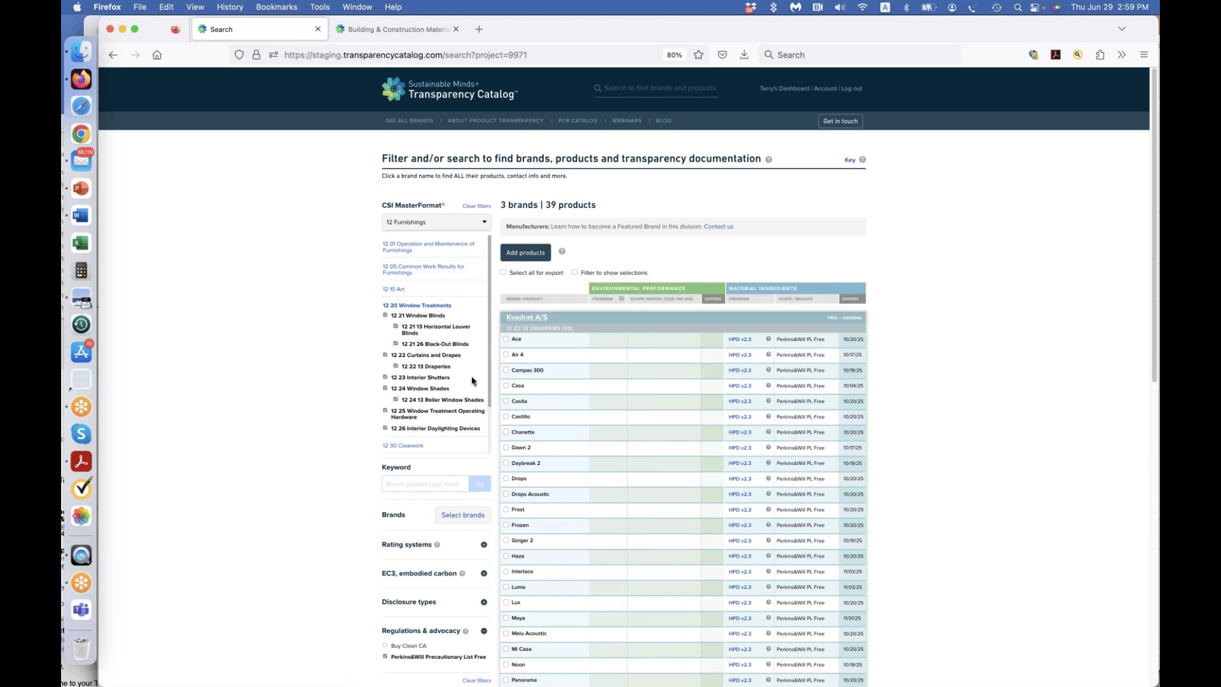
scroll(437, 376, "down", 2)
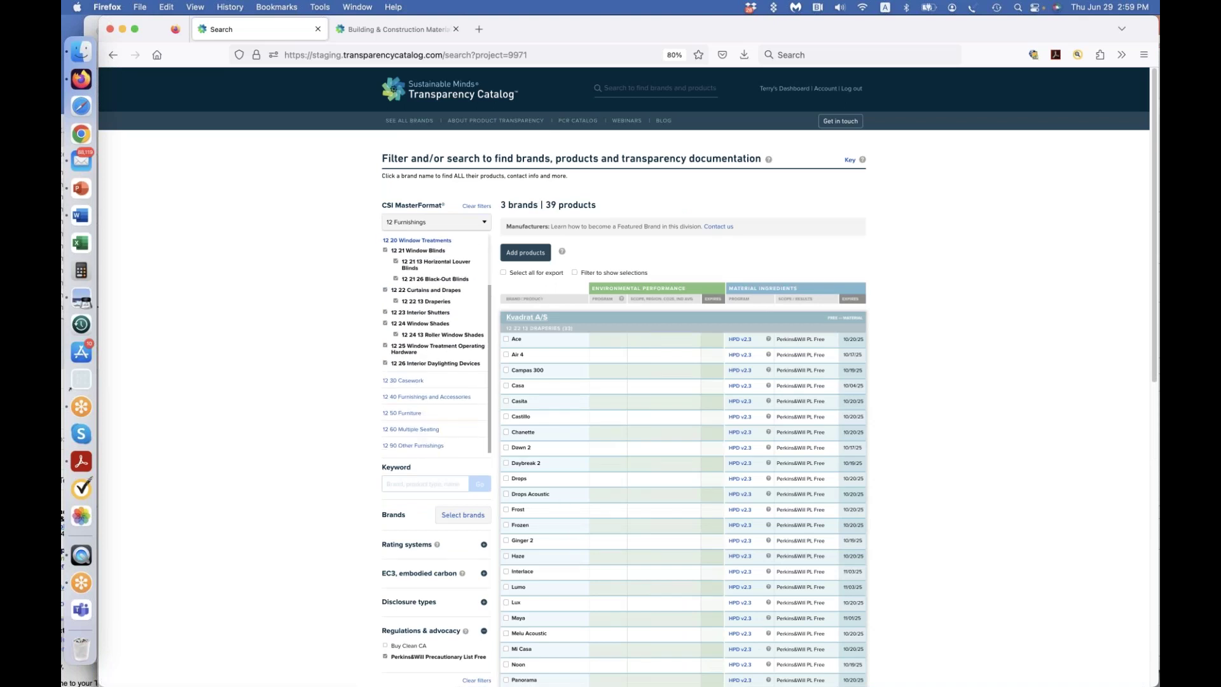
left_click(422, 380)
left_click(431, 240)
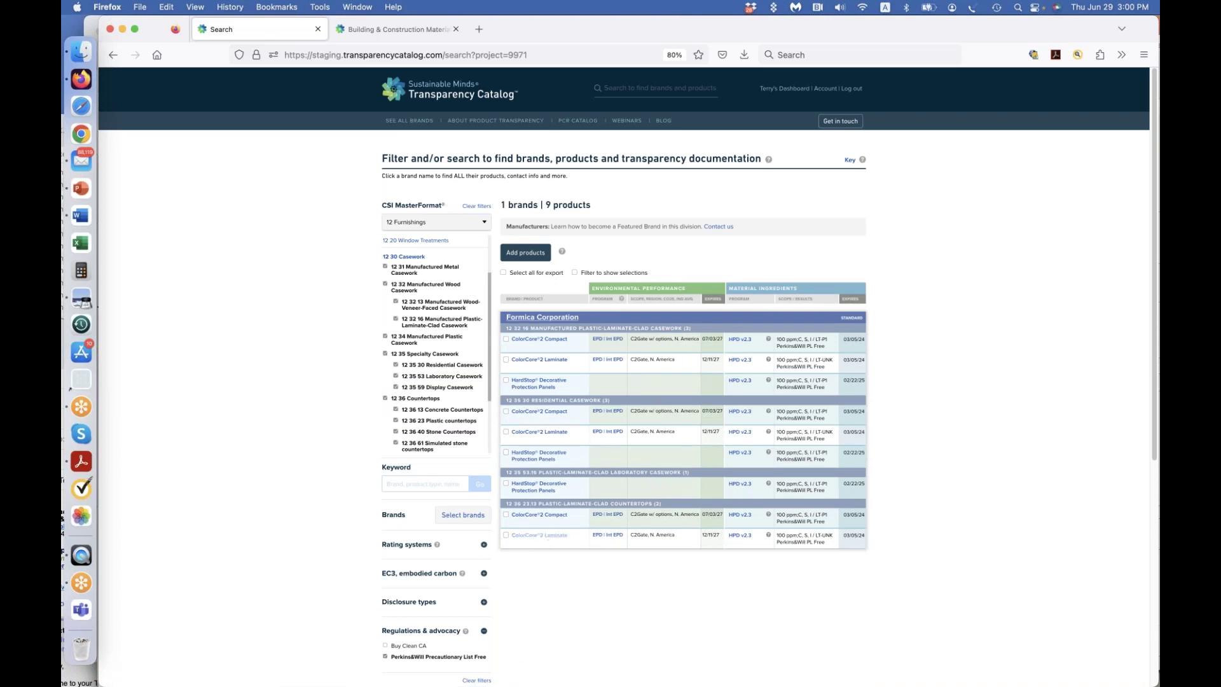
- Check the manufacturer's ColorCore®2 Laminate page, and add all the listed casework products to the project
left_click(542, 435)
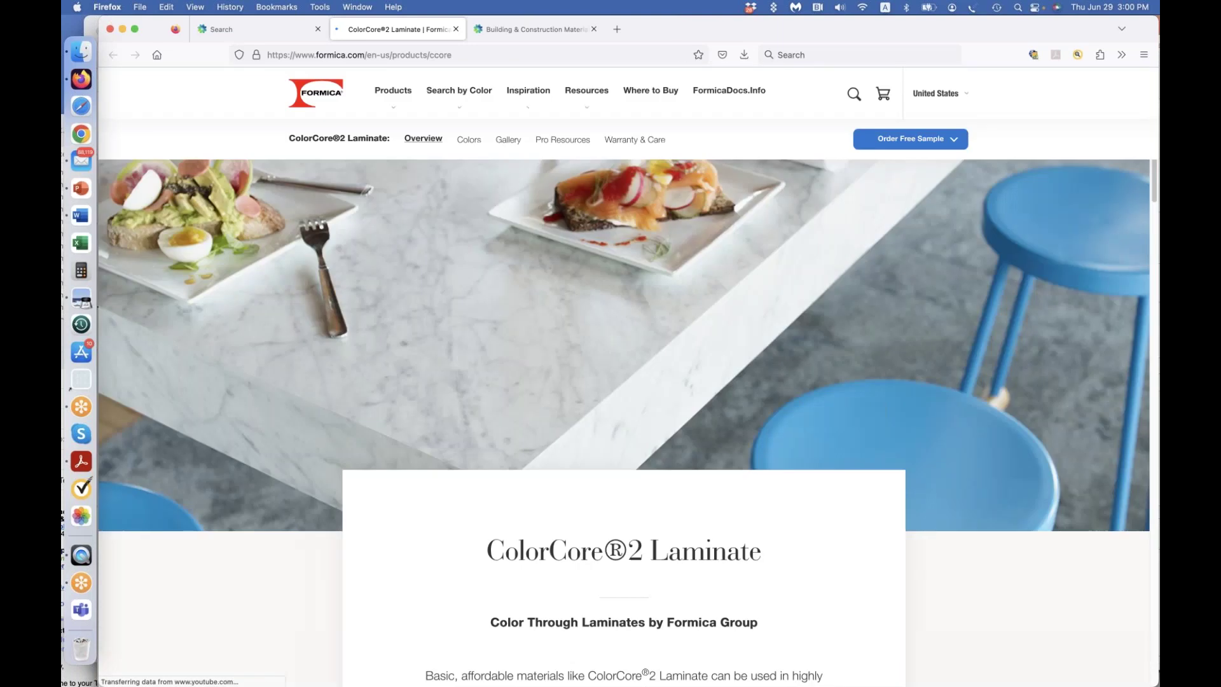
left_click(280, 31)
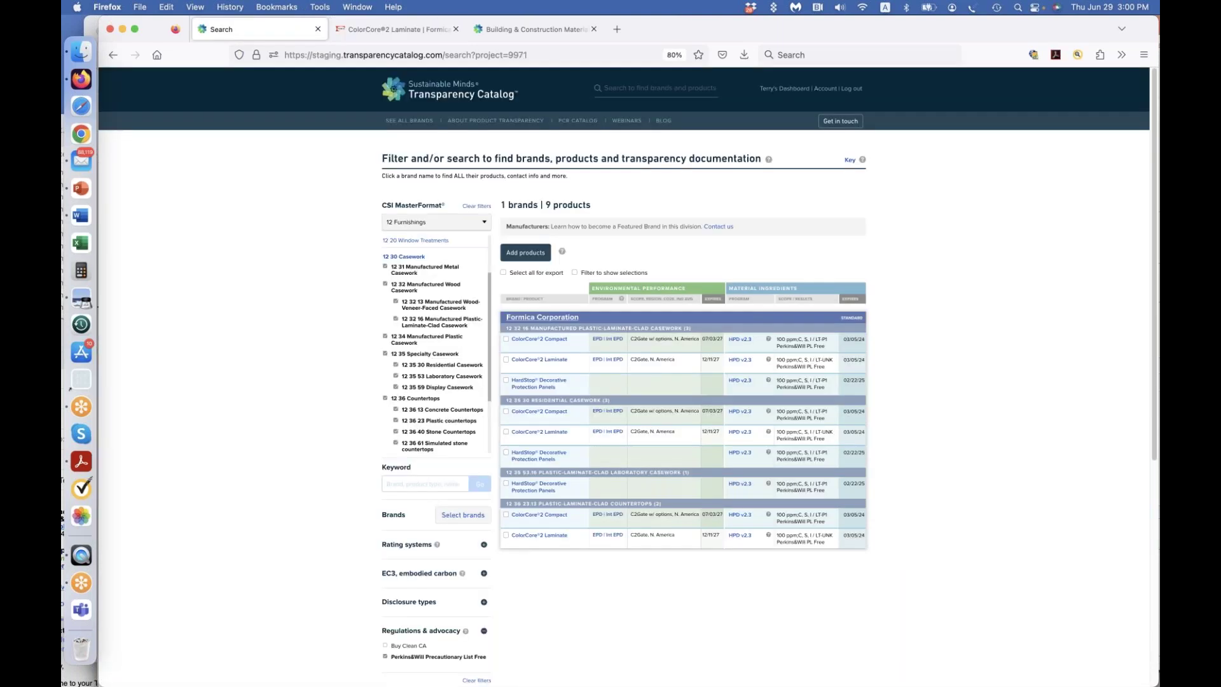
left_click(503, 273)
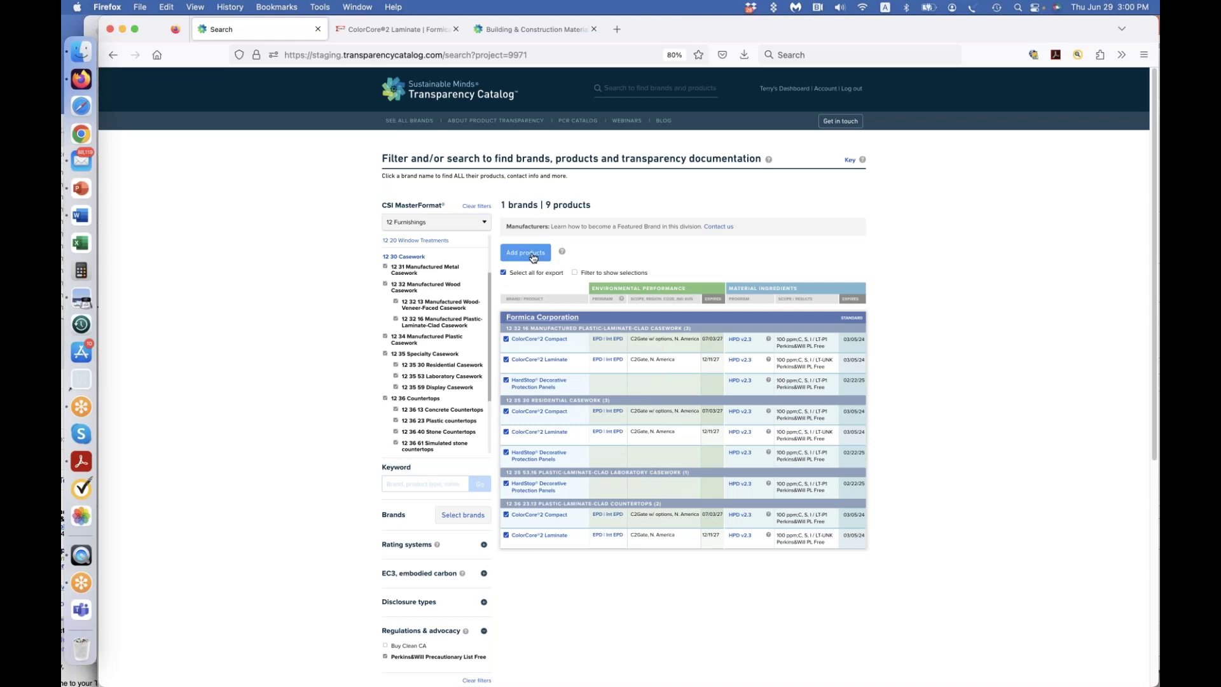
left_click(533, 254)
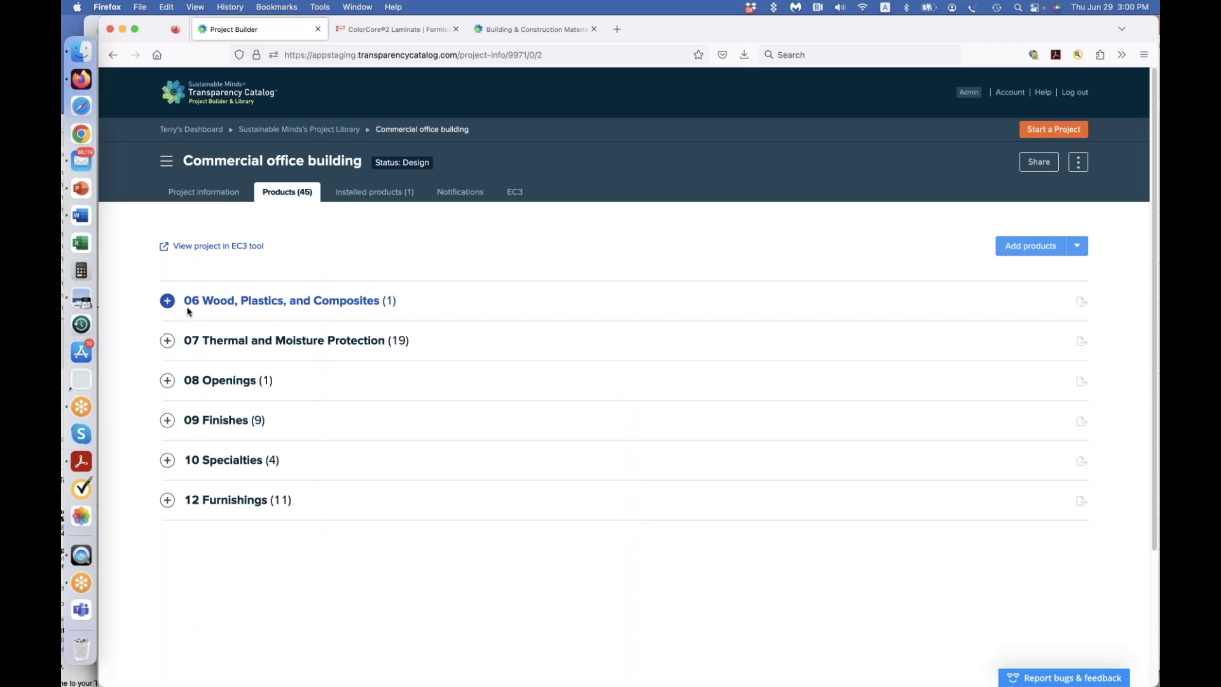
- Under 12 32 16 casework in 12 Furnishings, set ColorCore®2 Compact's basis of design to Yes and substitutions to Not allowed
left_click(169, 502)
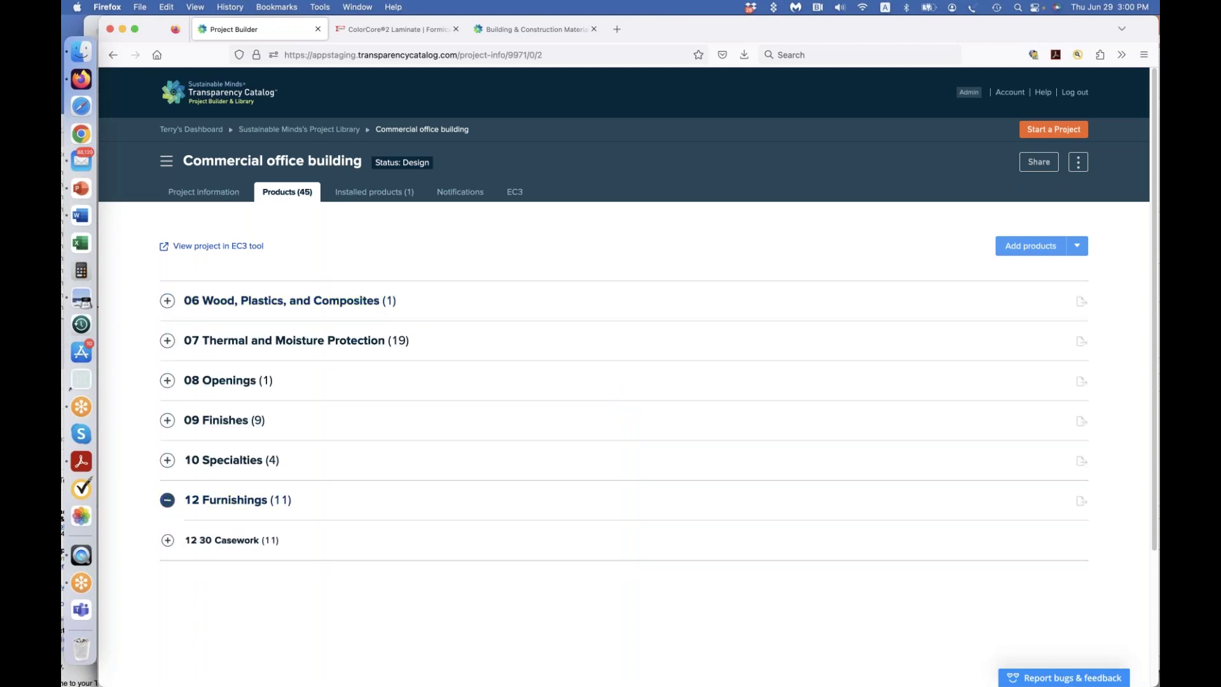
left_click(289, 538)
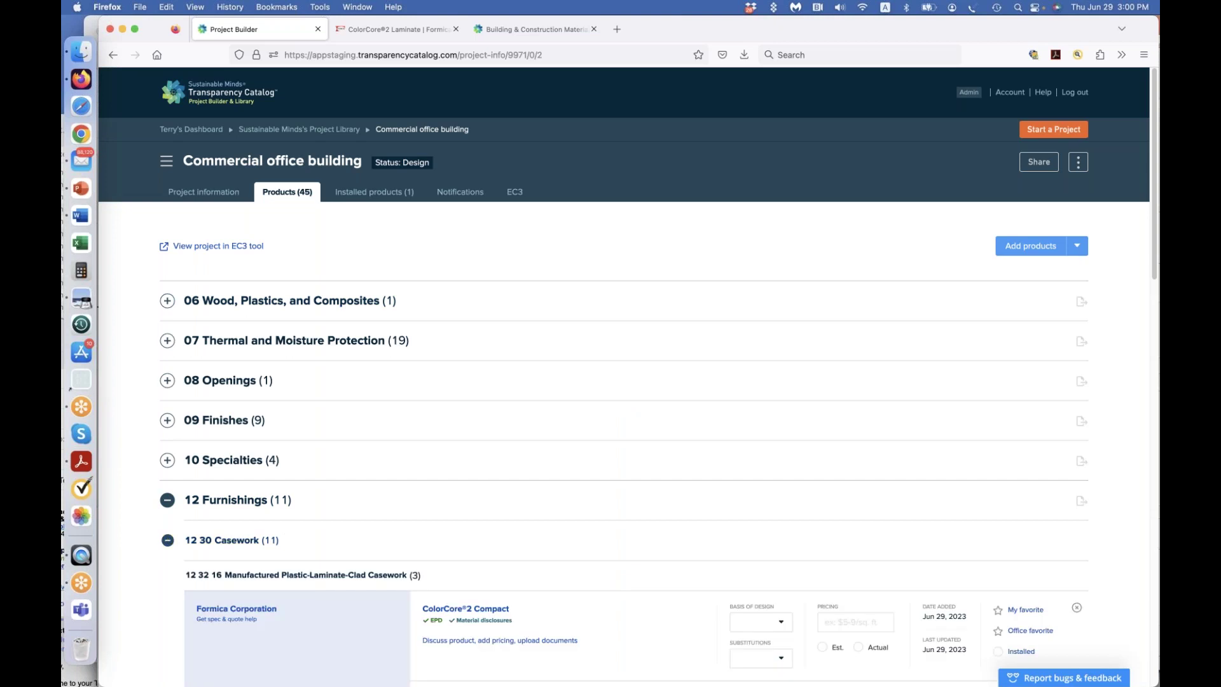
scroll(289, 533, "down", 10)
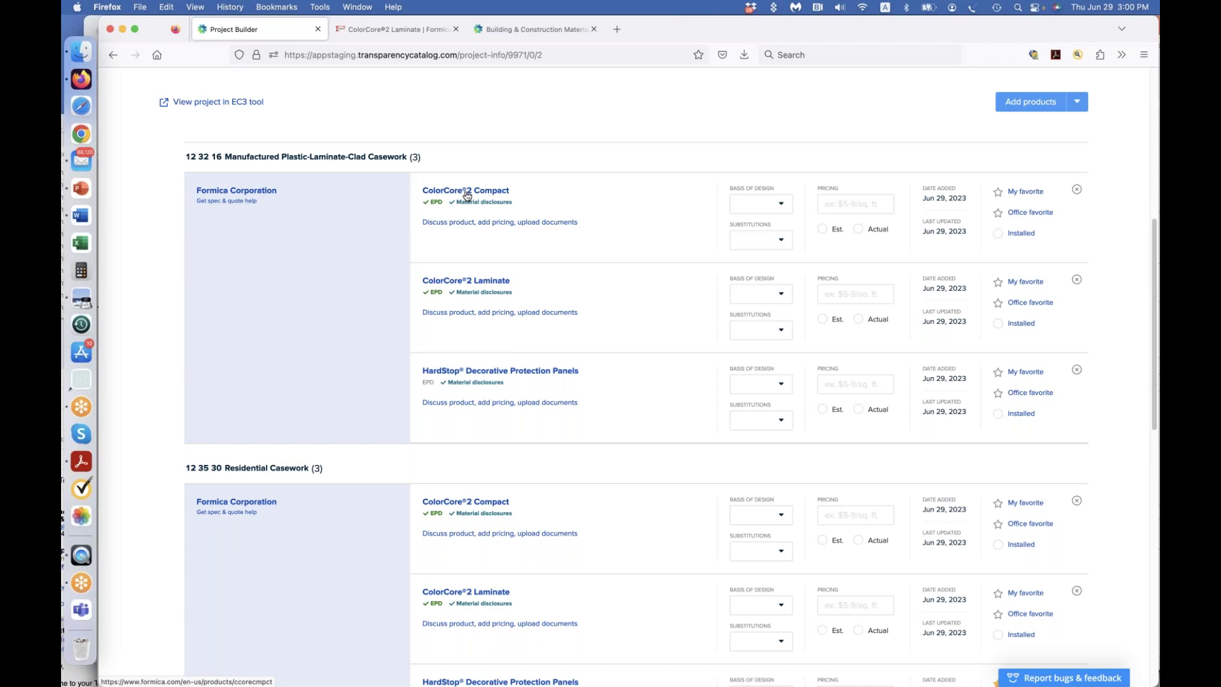
left_click(757, 204)
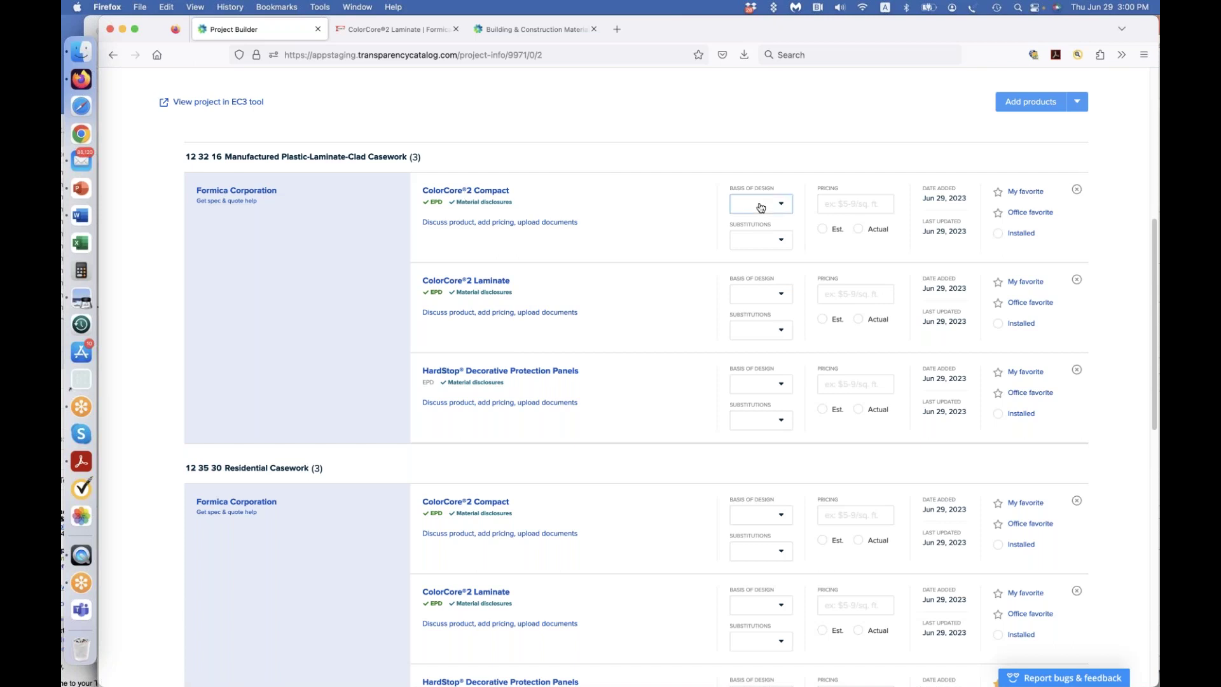
left_click(758, 230)
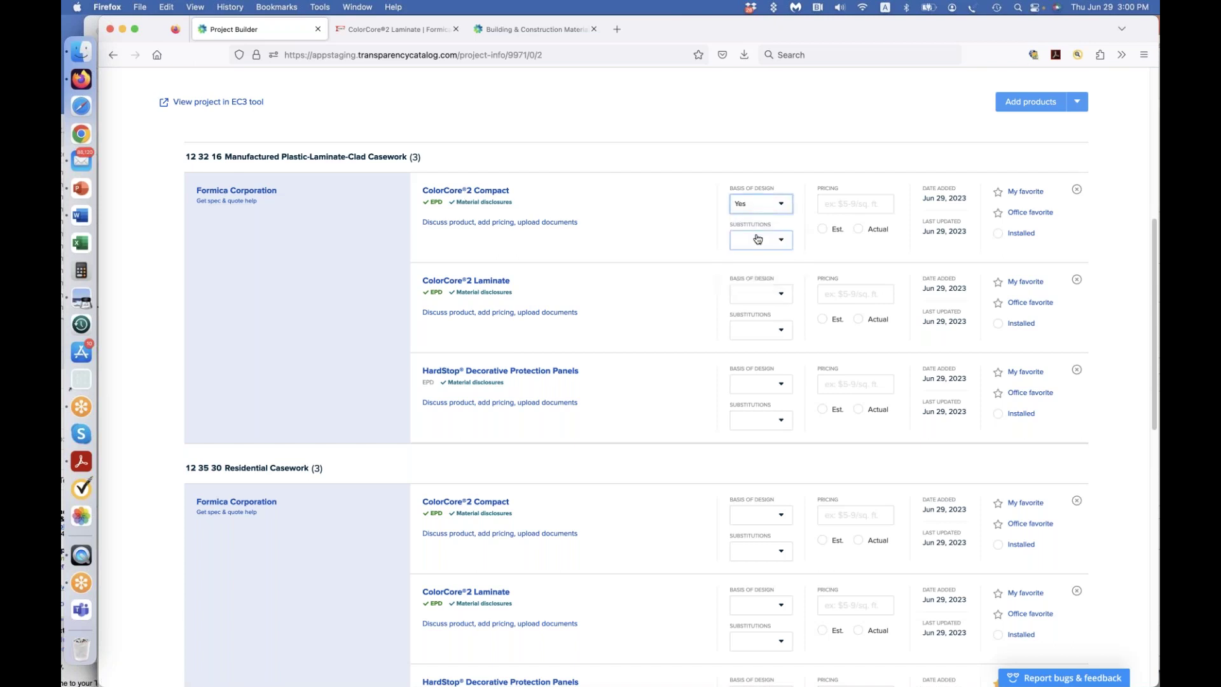
left_click(757, 240)
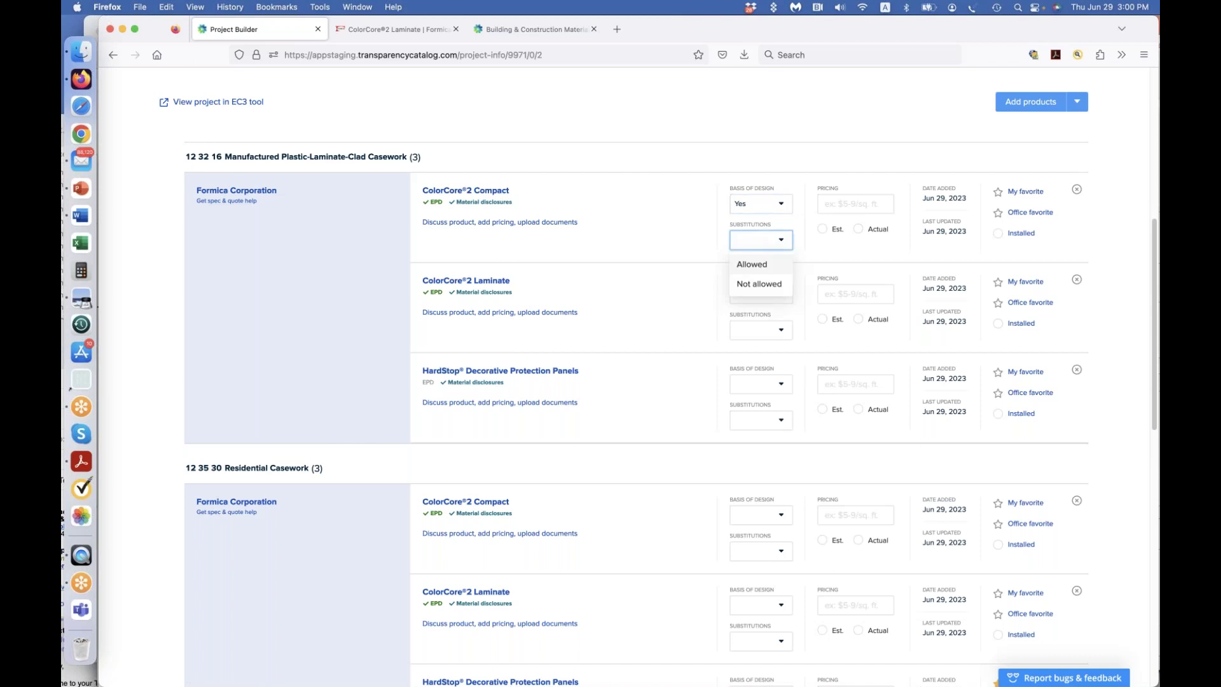
left_click(755, 286)
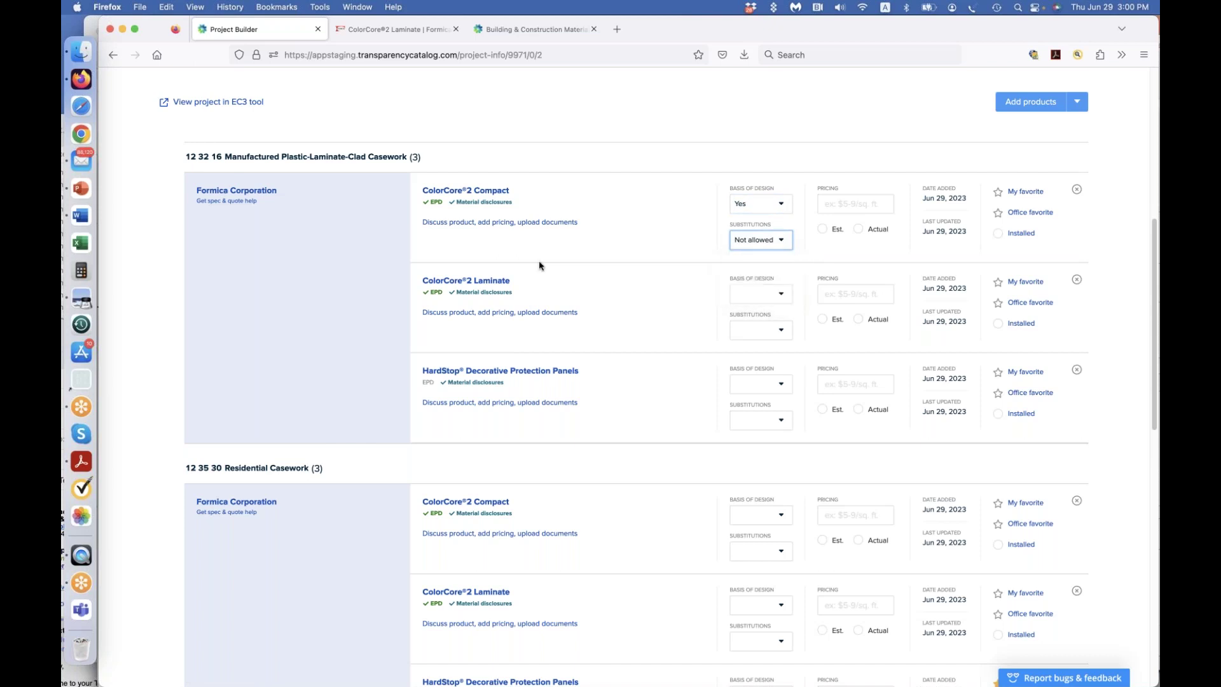
- Open the ColorCore®2 Compact product details and examine its comments, pricing and uploads sections
left_click(521, 224)
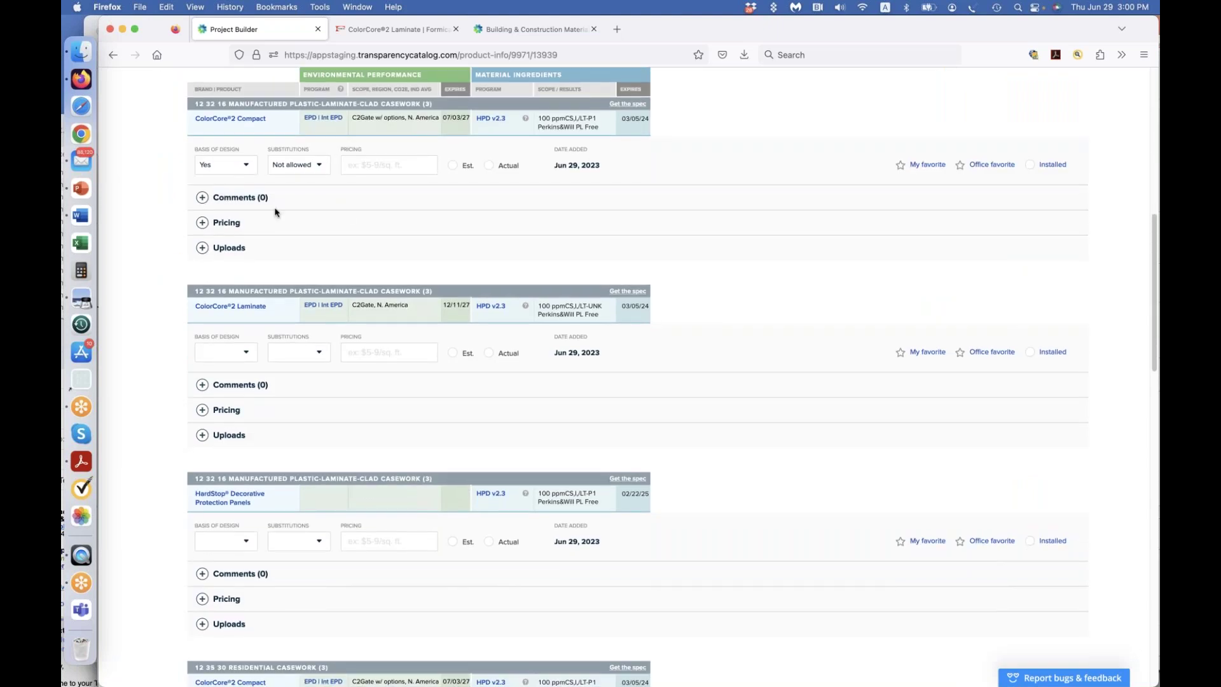
left_click(202, 199)
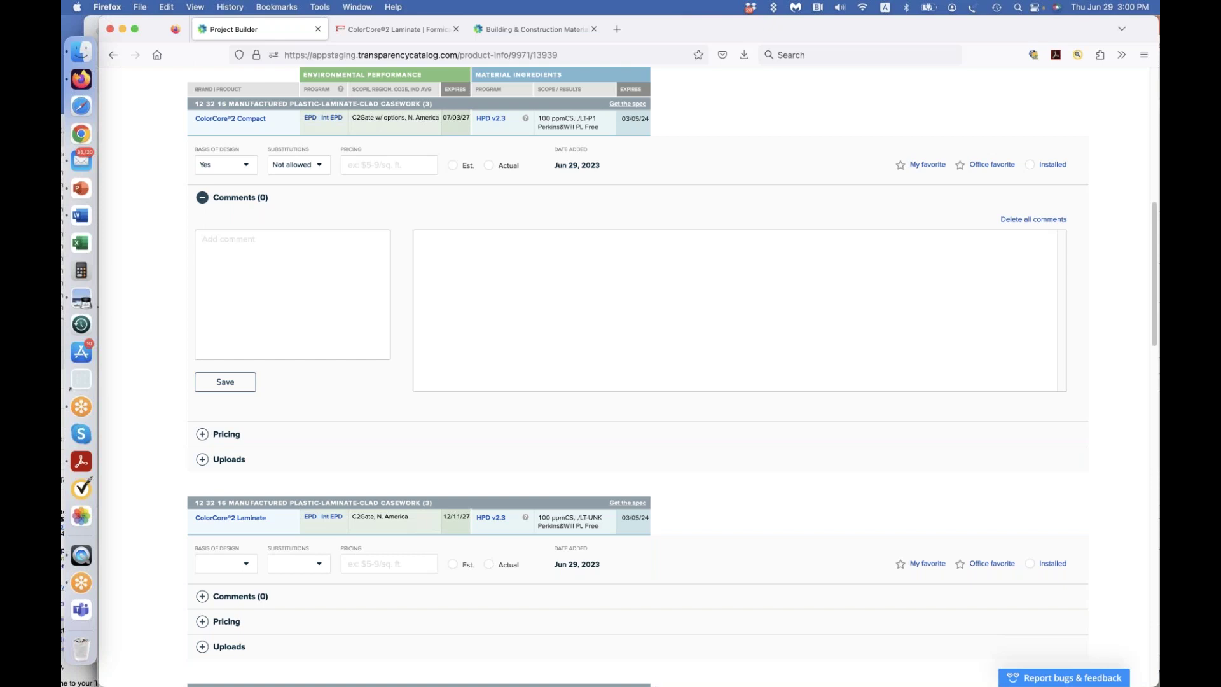
left_click(201, 434)
scroll(311, 496, "down", 10)
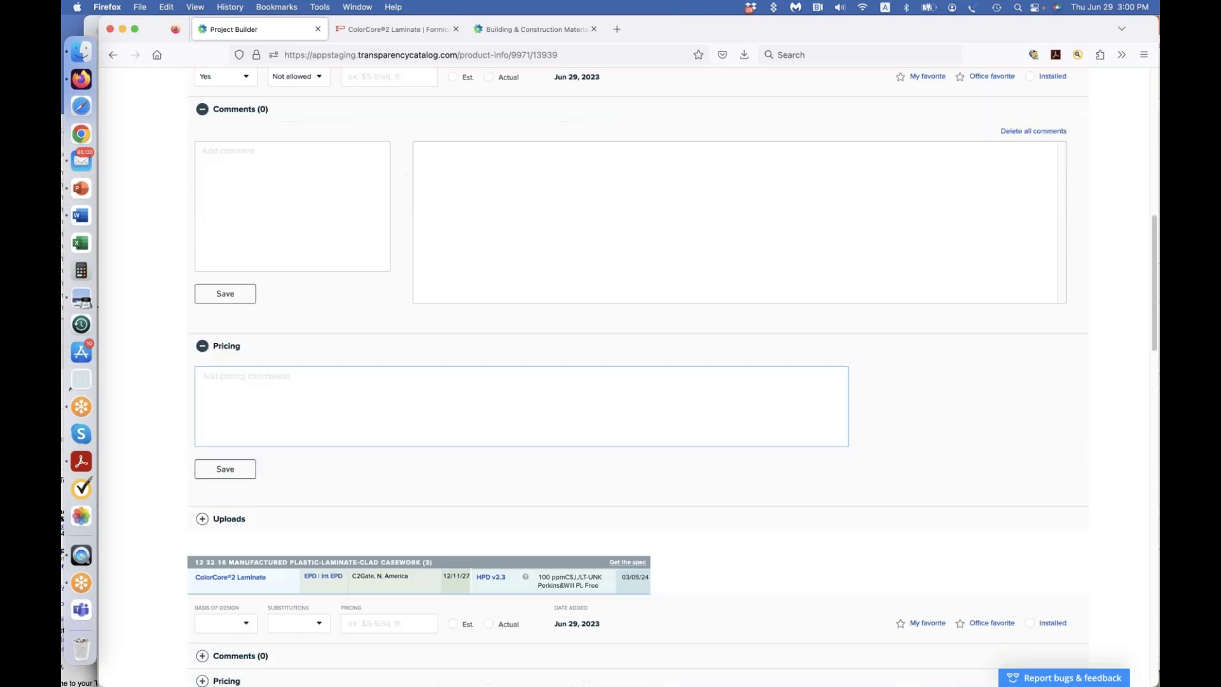
left_click(203, 229)
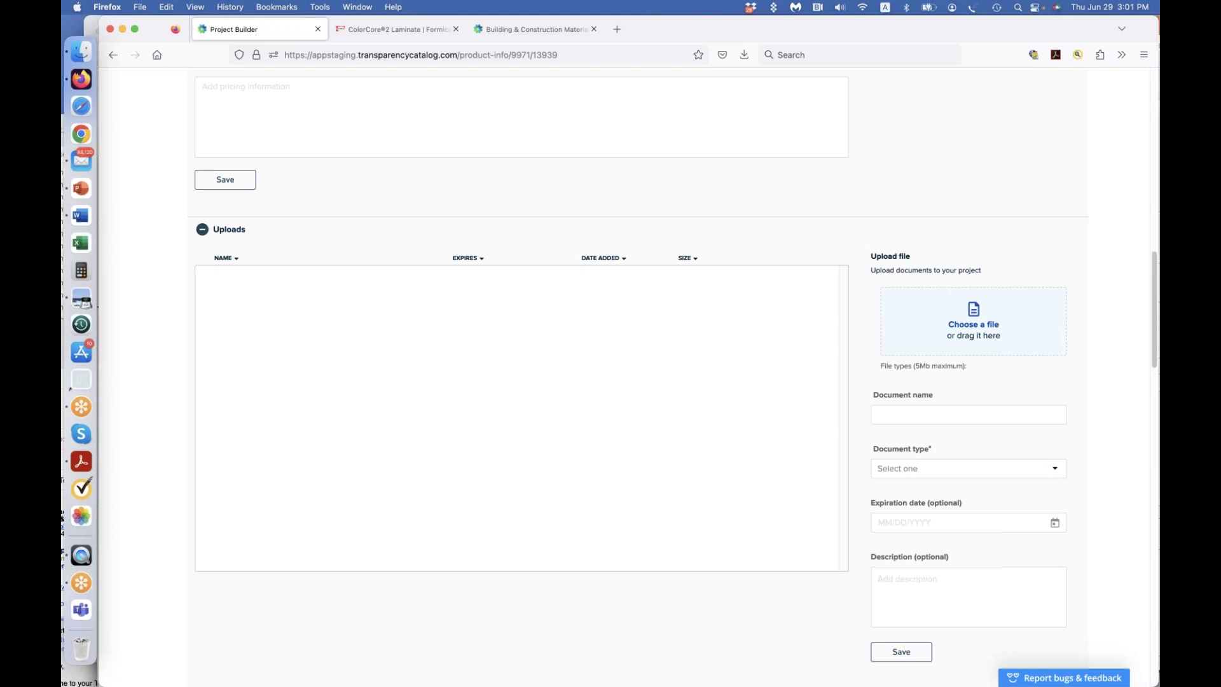
scroll(267, 343, "down", 5)
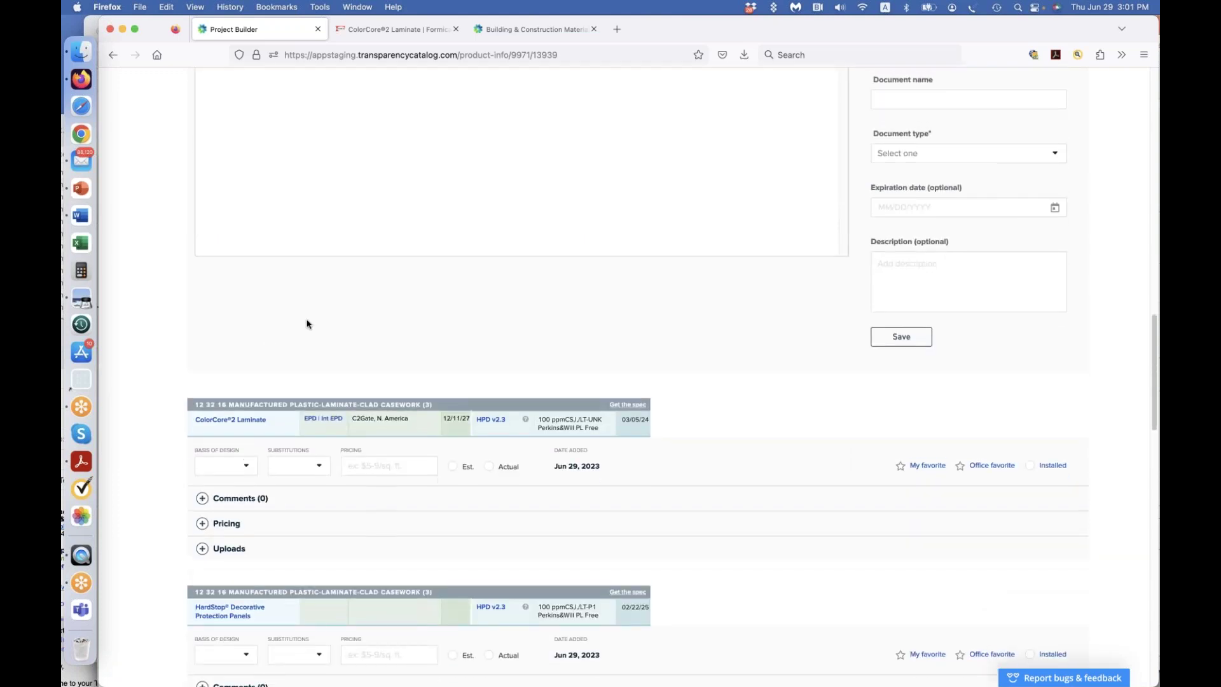
scroll(307, 324, "up", 2)
left_click(992, 382)
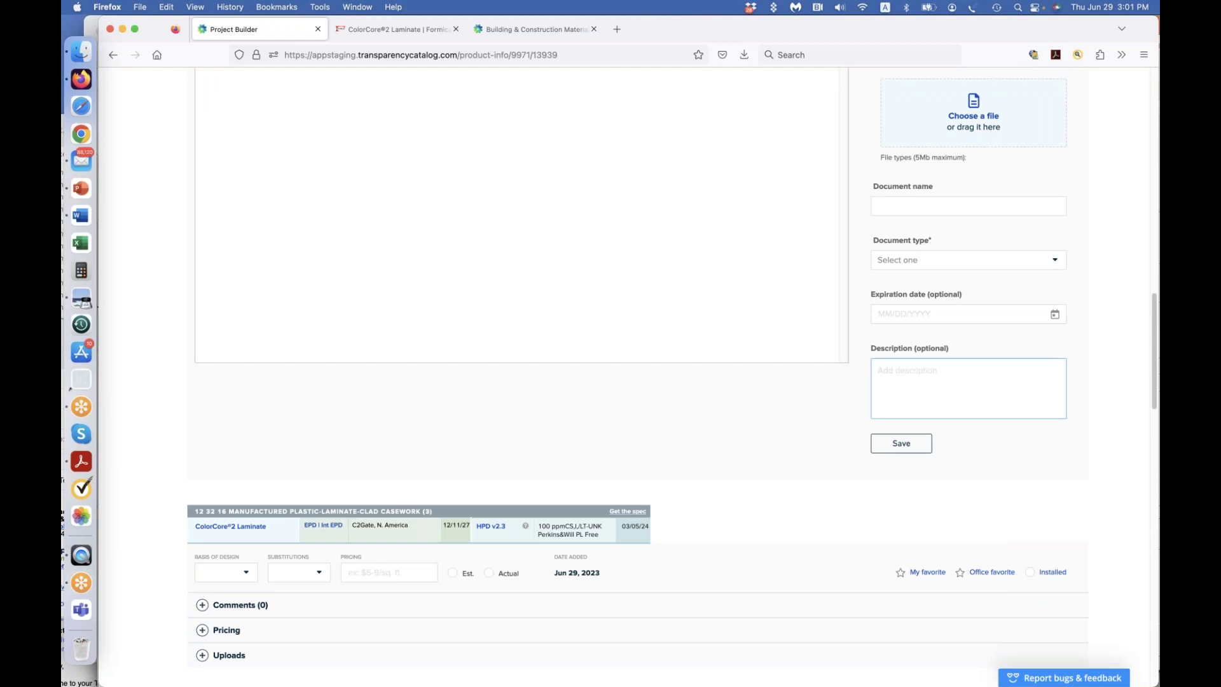
left_click(606, 185)
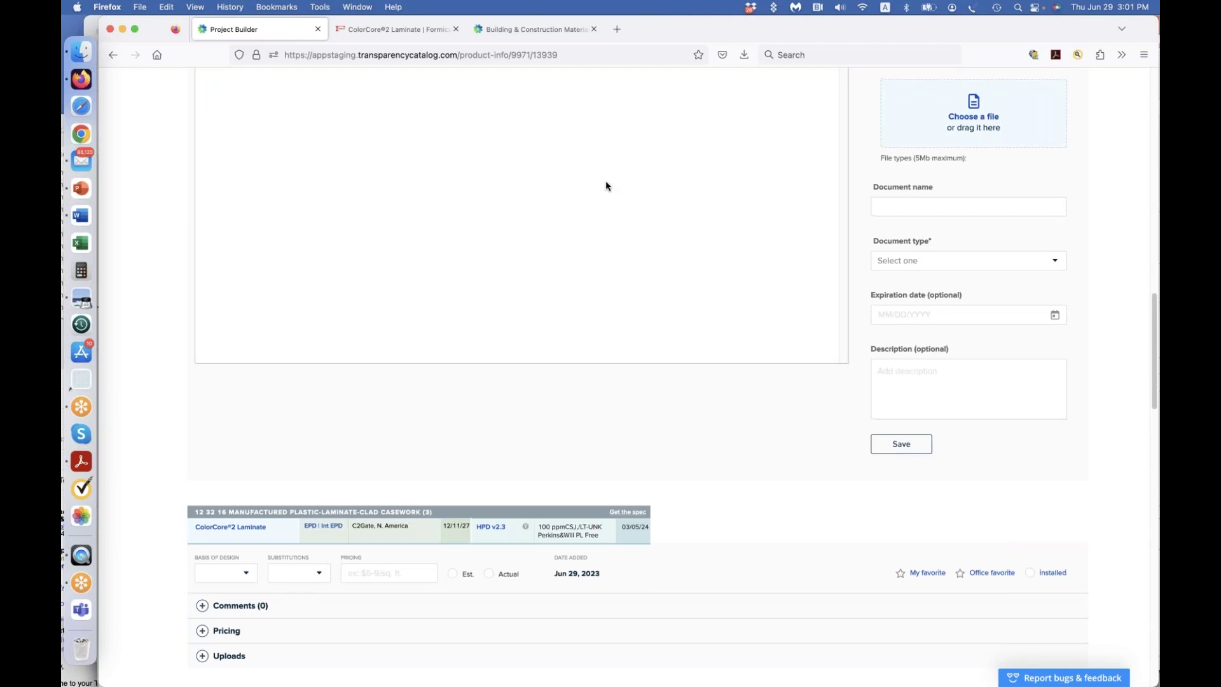
- Add ColorCore®2 Compact to the office's Favorite Products Library with the note "Love the colors"
scroll(606, 186, "up", 10)
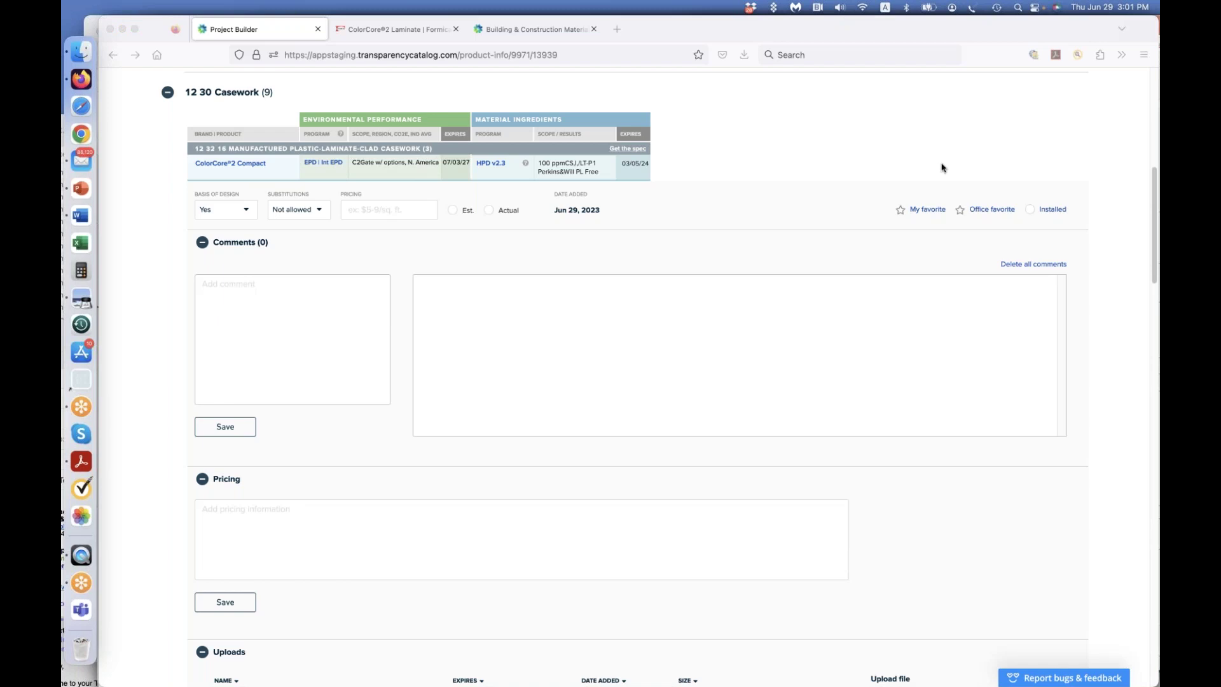
left_click(960, 214)
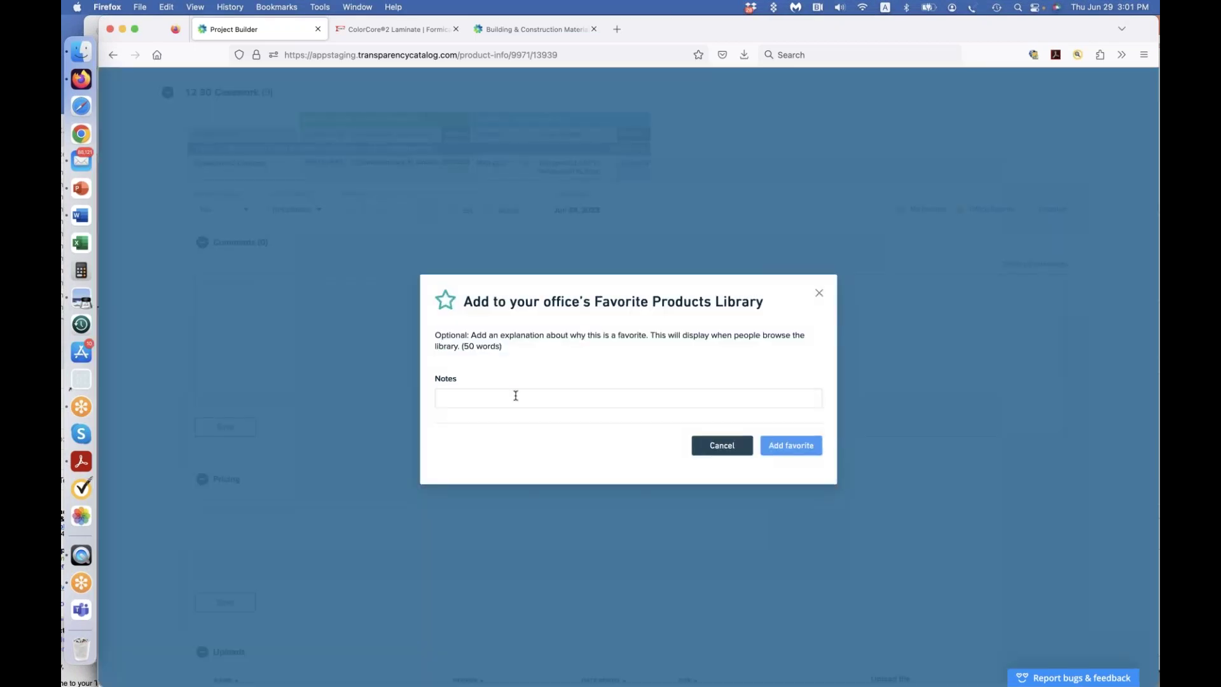
left_click(516, 396)
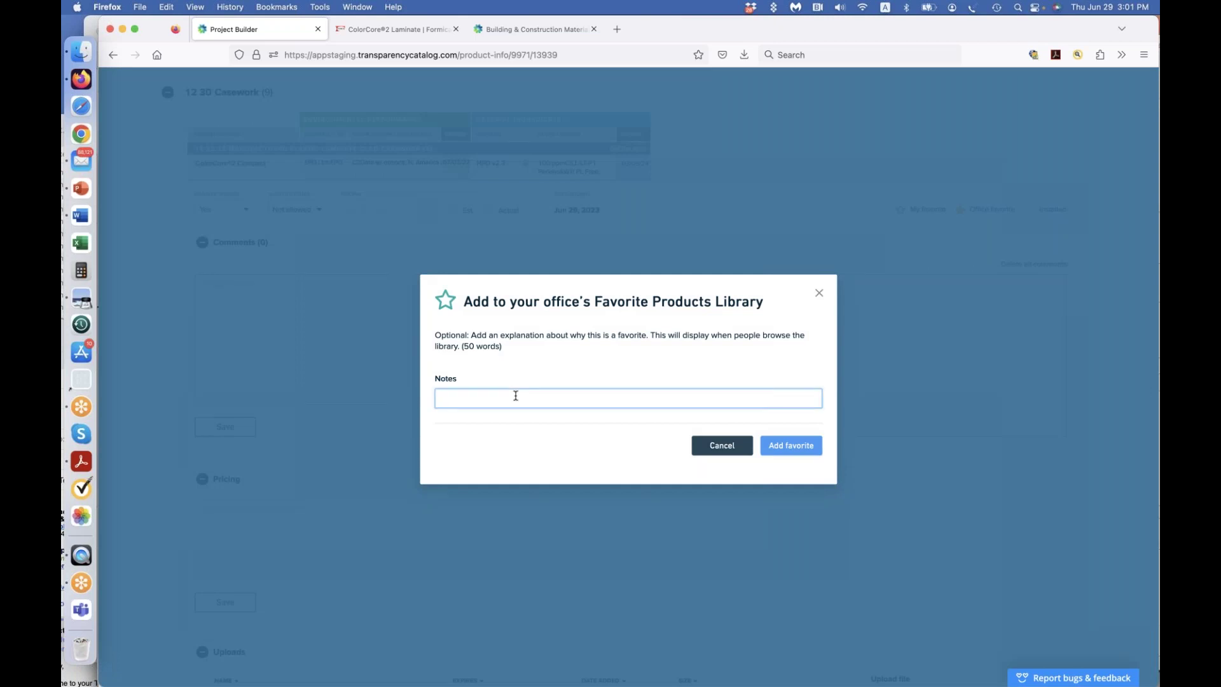
type("Love the colors")
left_click(771, 448)
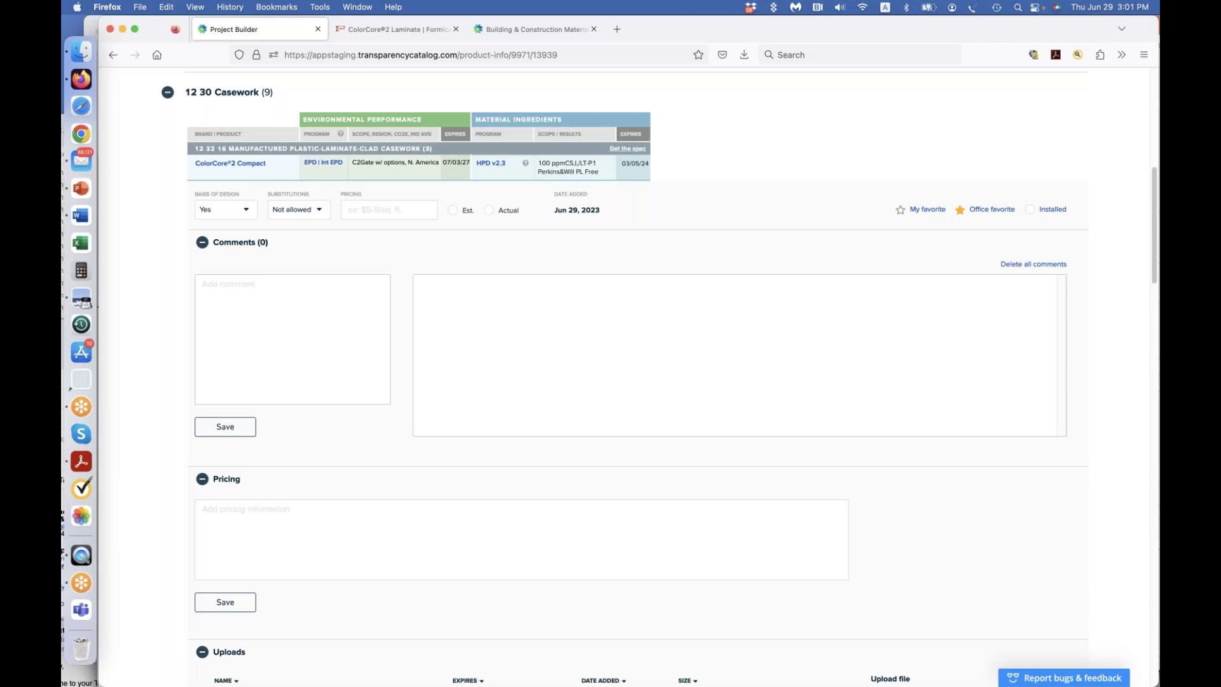
scroll(767, 477, "up", 8)
scroll(767, 486, "down", 2)
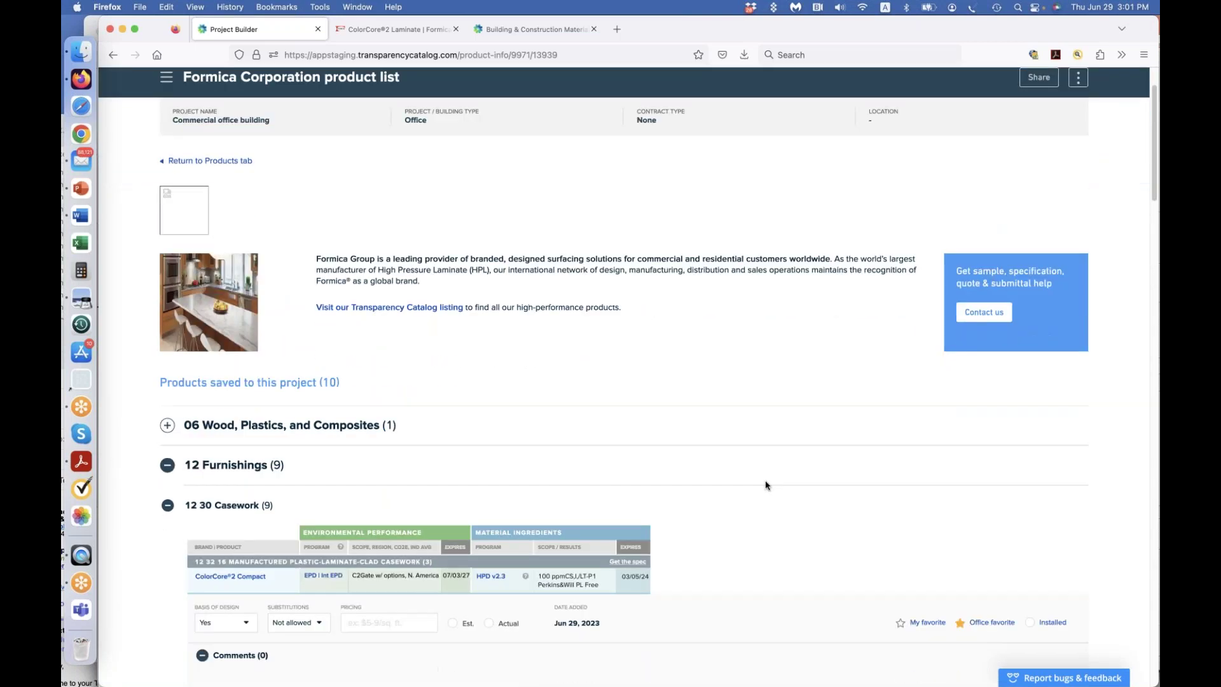
scroll(766, 485, "down", 2)
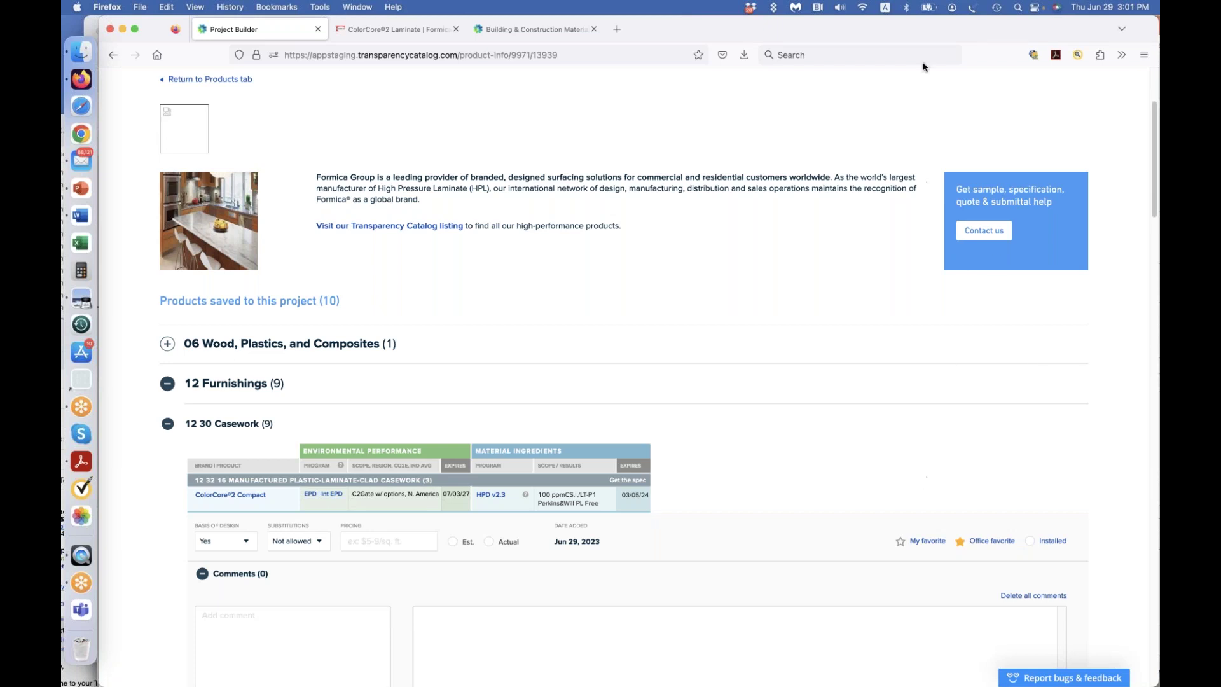
- Switch to the PowerPoint presentation, select the Q&A slide after the Demo slide, and start the slide show from it
left_click(81, 190)
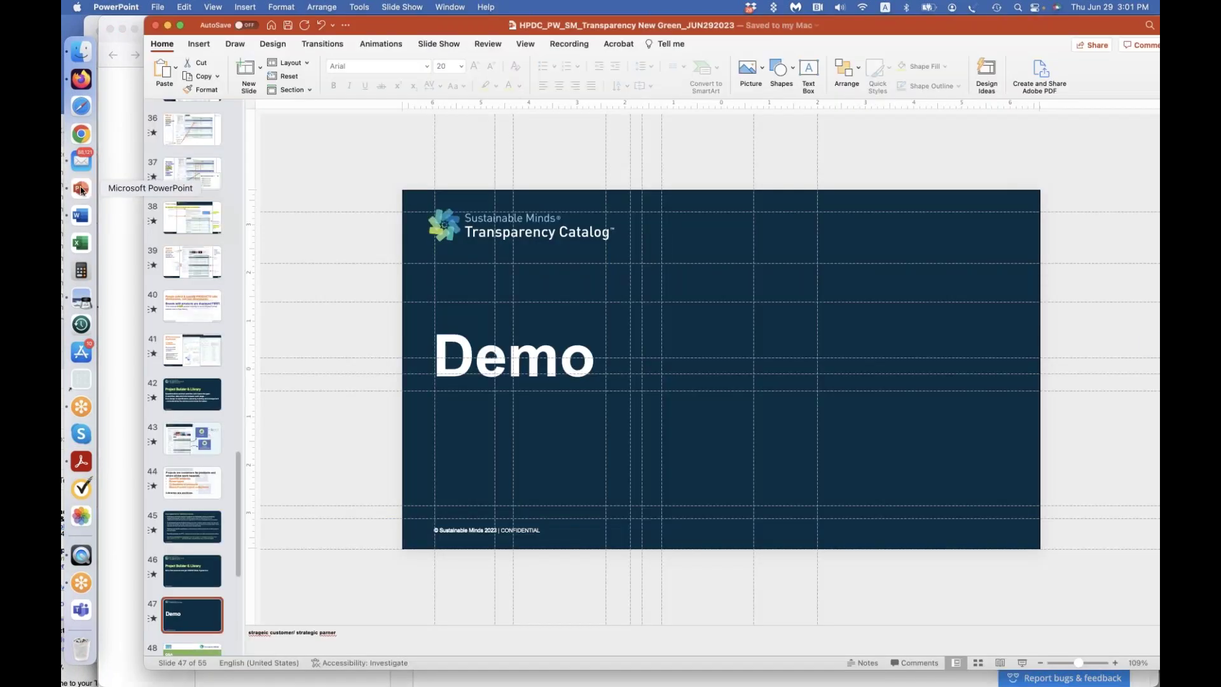
left_click(189, 648)
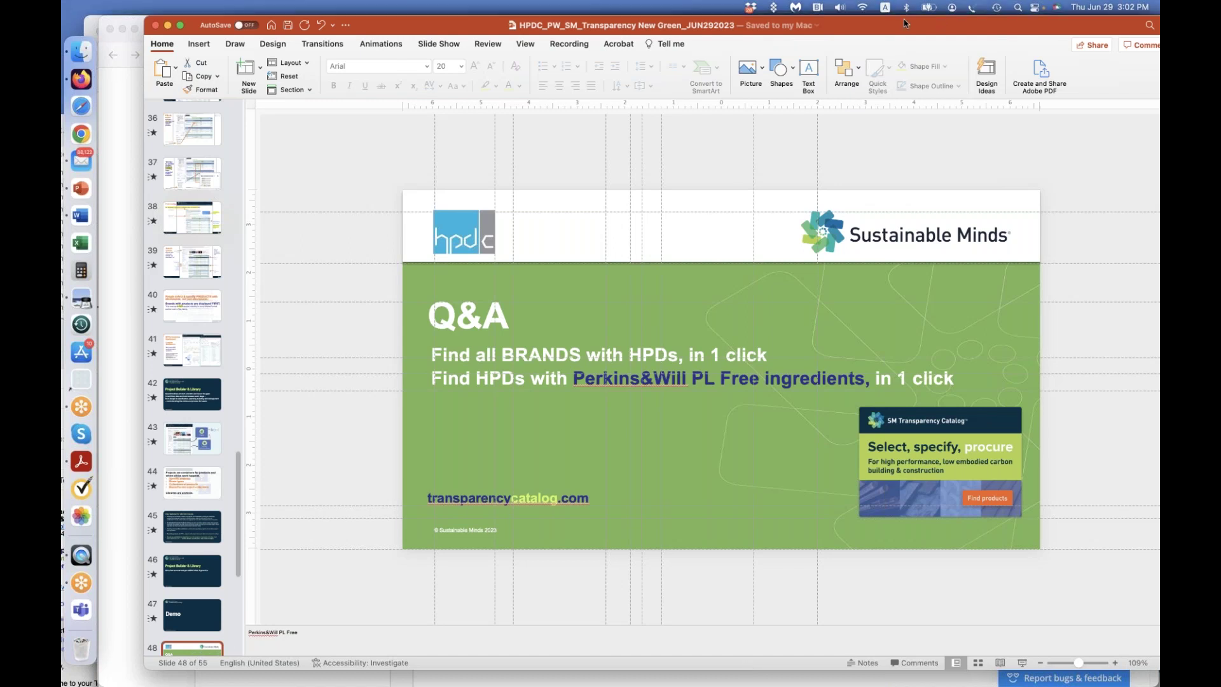
left_click(1022, 665)
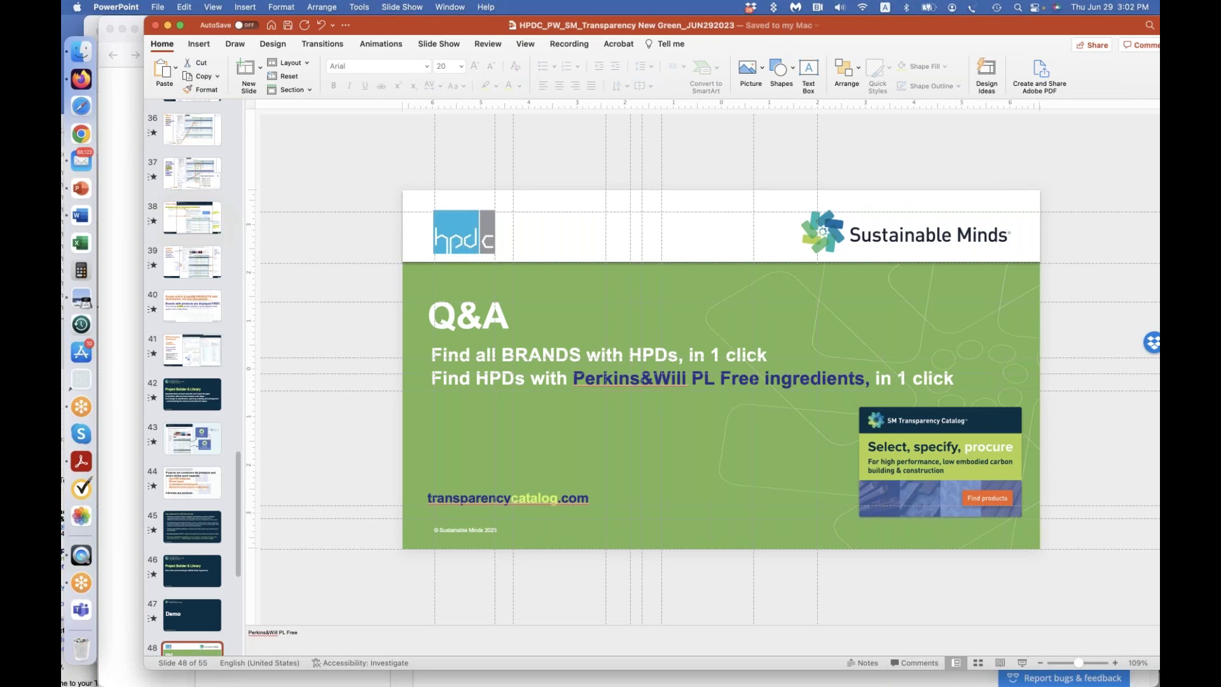
left_click(1021, 663)
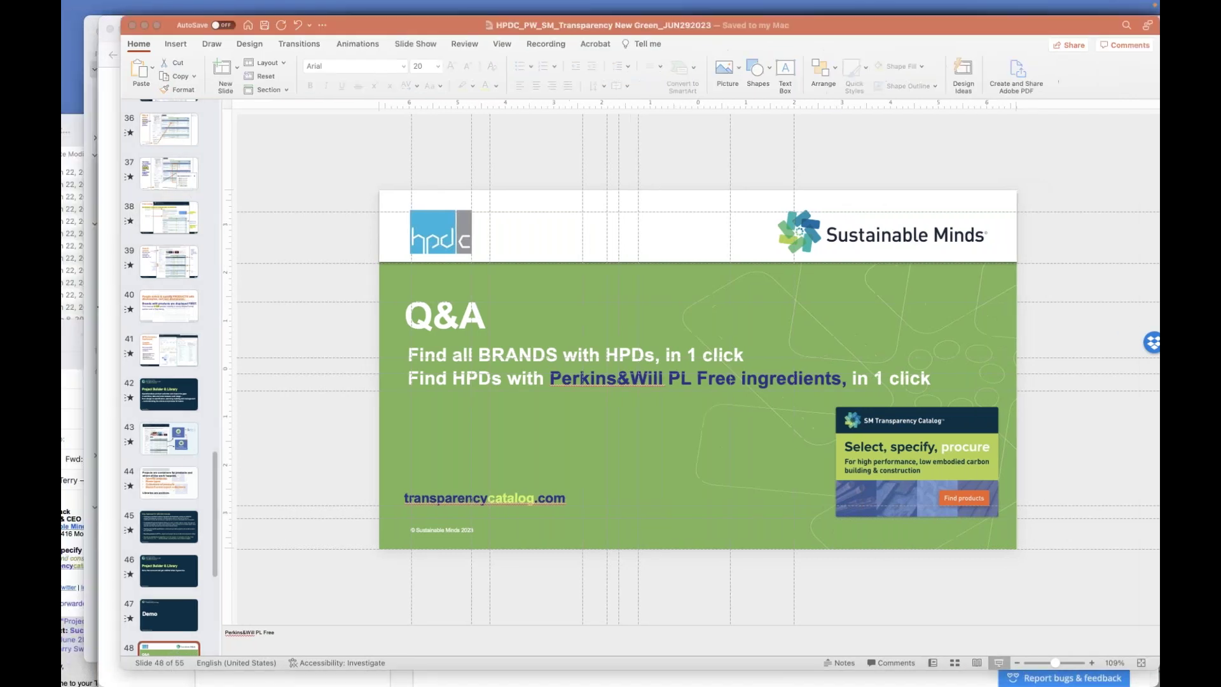